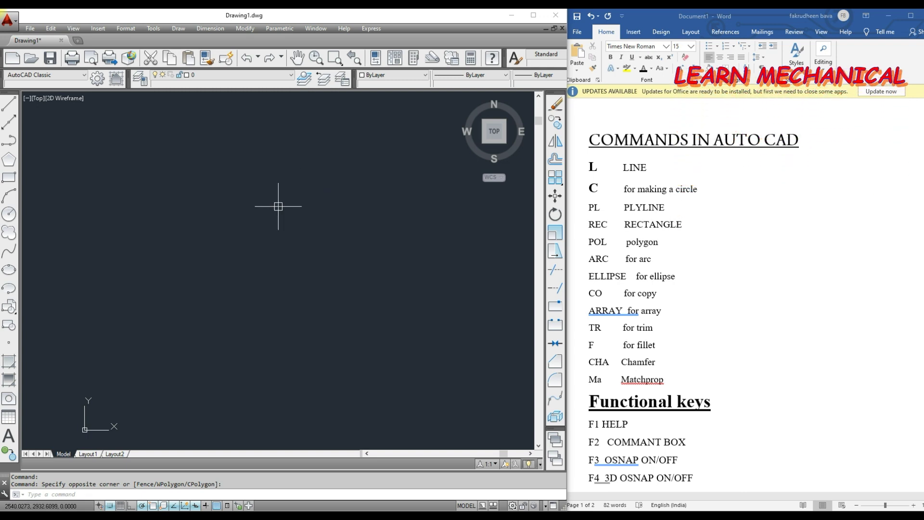
Step: Start a line with L, then cancel it before it is finished
{"action": "type", "text": "L"}
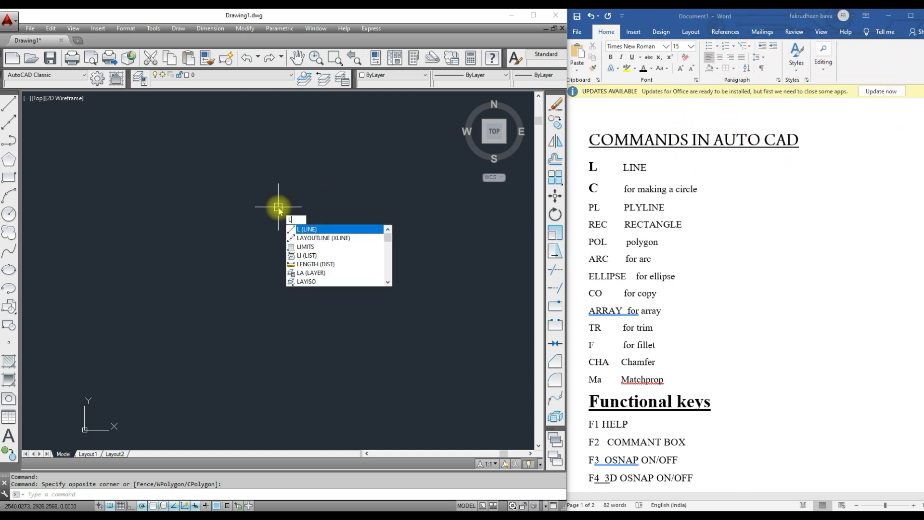
{"action": "key", "text": "Return"}
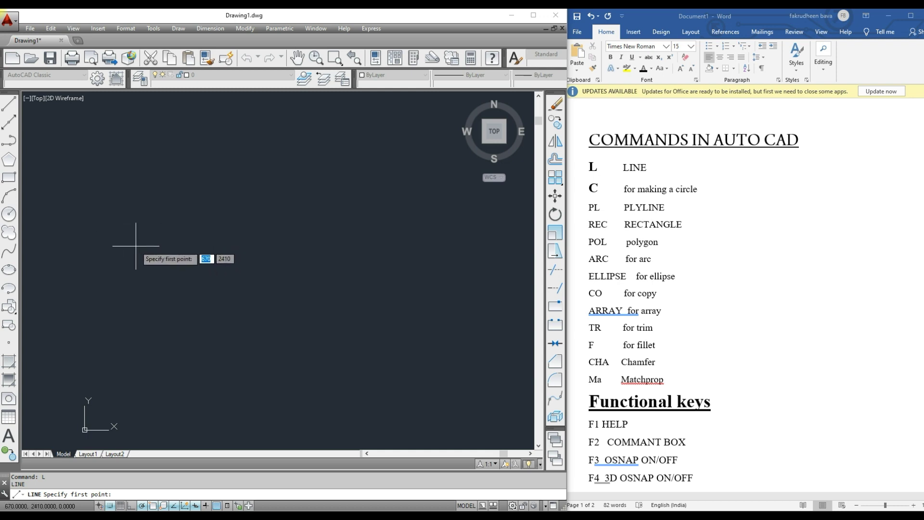
{"action": "left_click", "coordinate": [136, 251]}
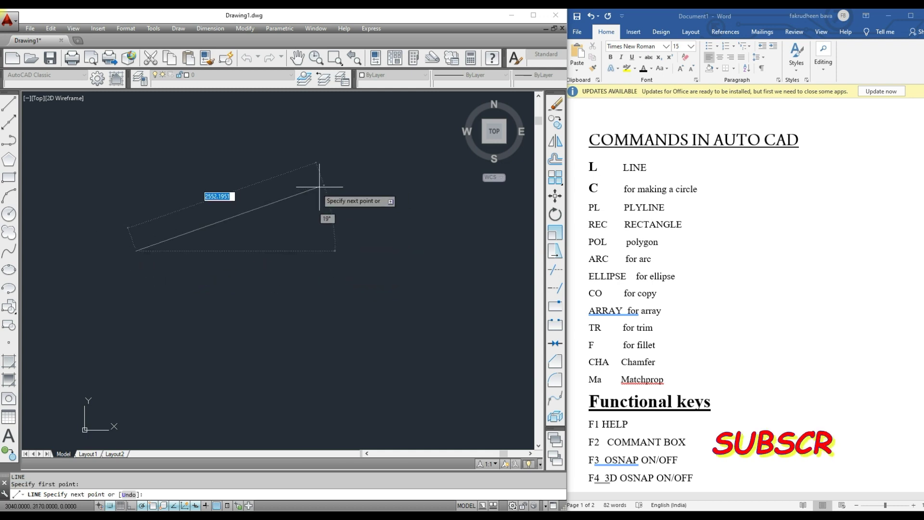
{"action": "right_click", "coordinate": [215, 294]}
{"action": "left_click", "coordinate": [232, 297]}
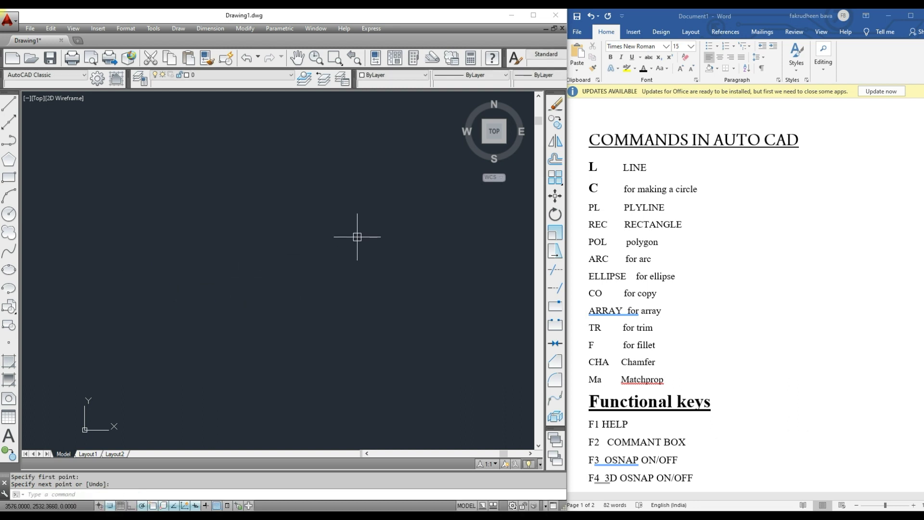
Step: Start a circle with C, place its centre, then cancel it
{"action": "type", "text": "c"}
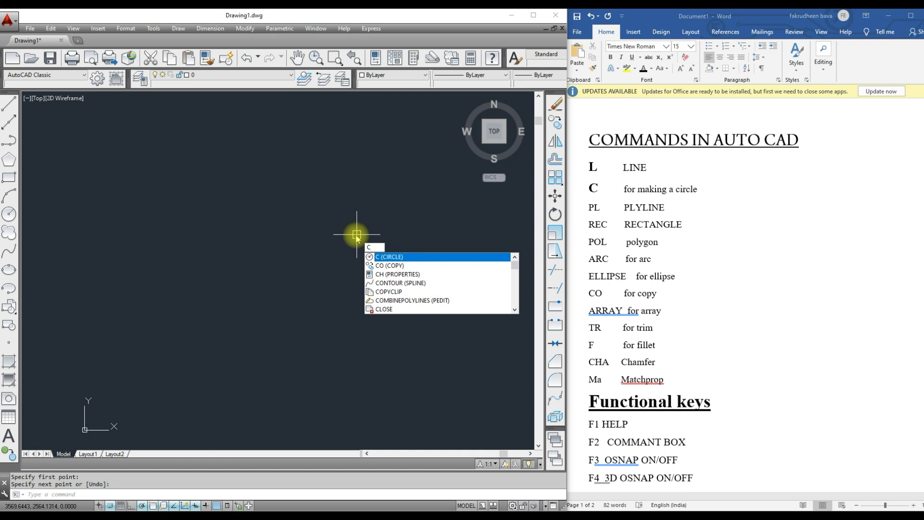
{"action": "key", "text": "Return"}
{"action": "left_click", "coordinate": [91, 212]}
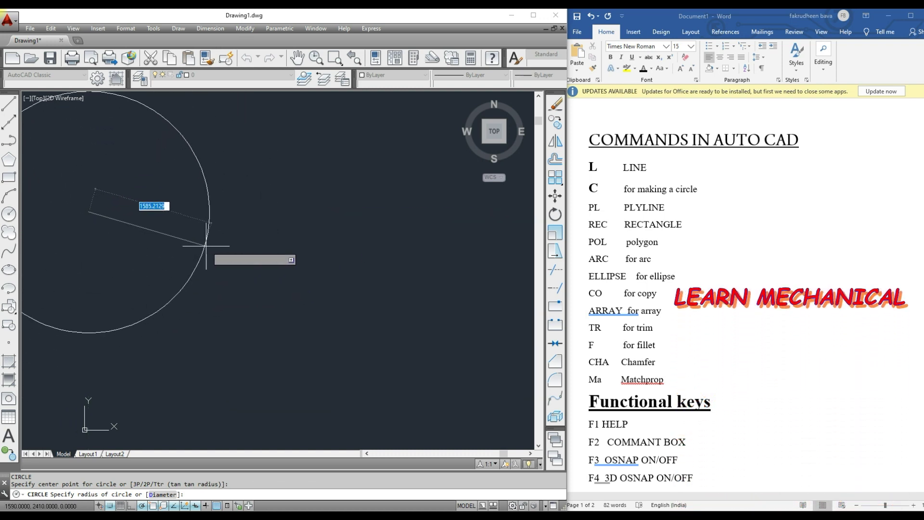
{"action": "key", "text": "Escape"}
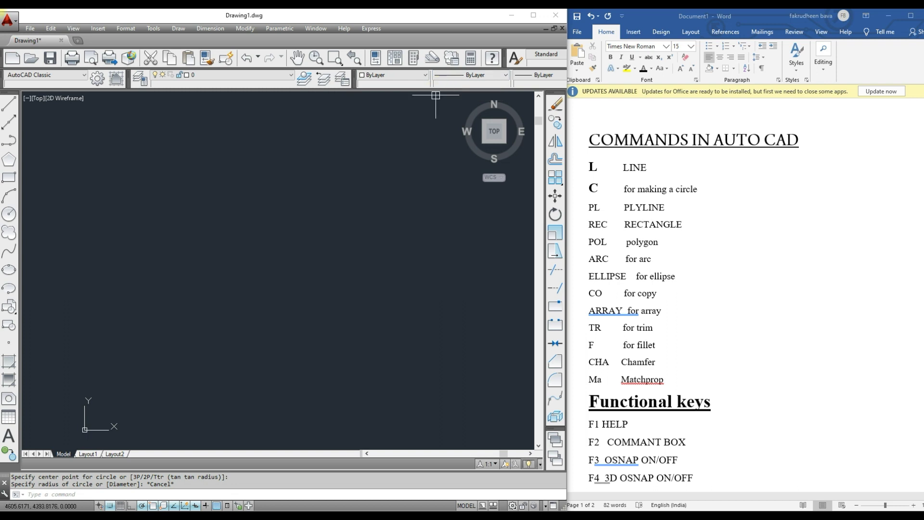
Step: Draw two horizontal lines, the second one above and longer than the first
{"action": "type", "text": "L"}
{"action": "key", "text": "Return"}
{"action": "left_click", "coordinate": [136, 199]}
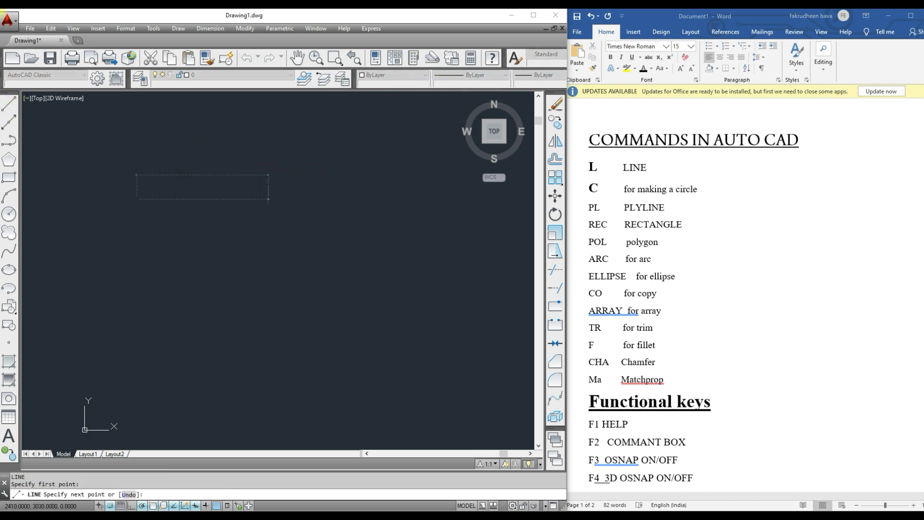
{"action": "left_click", "coordinate": [270, 199]}
{"action": "key", "text": "Escape"}
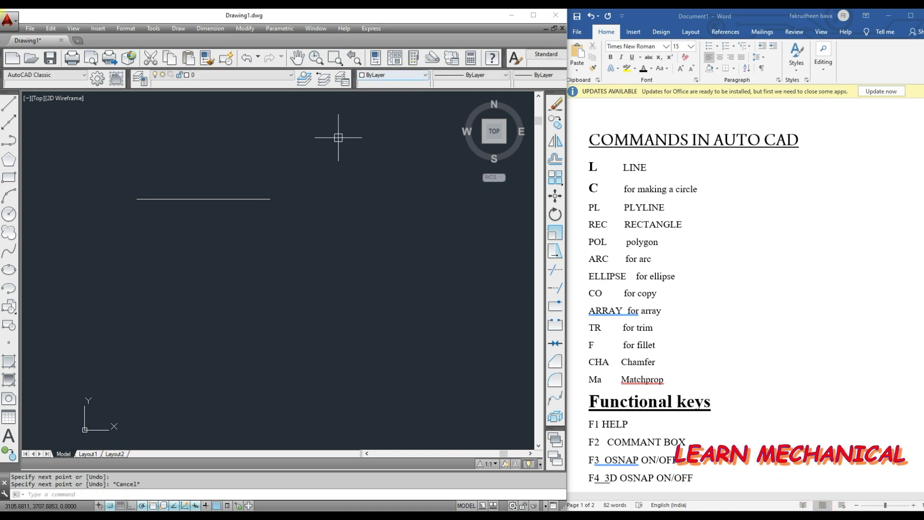
{"action": "left_click", "coordinate": [15, 103]}
{"action": "left_click", "coordinate": [120, 147]}
{"action": "left_click", "coordinate": [340, 147]}
{"action": "key", "text": "Escape"}
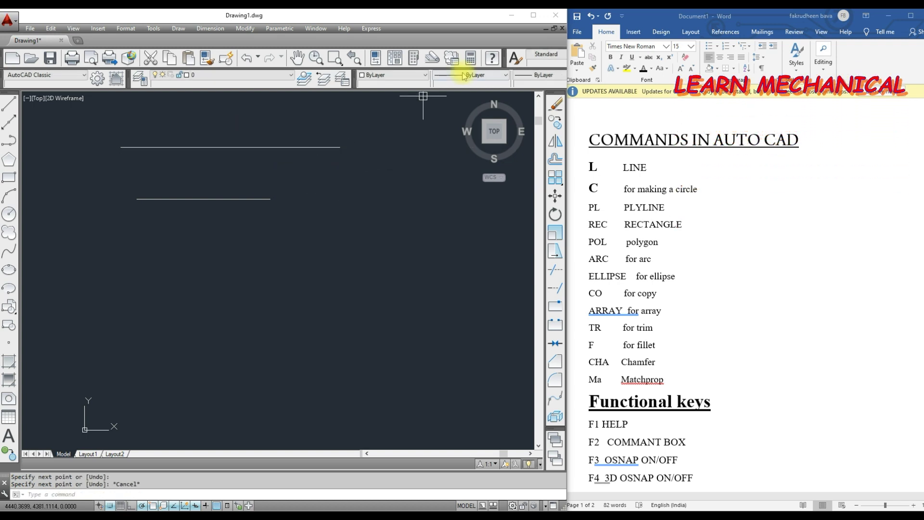
Step: Load the ACAD_ISO02W100 dashed linetype into the drawing, then select the lower line
{"action": "left_click", "coordinate": [463, 75]}
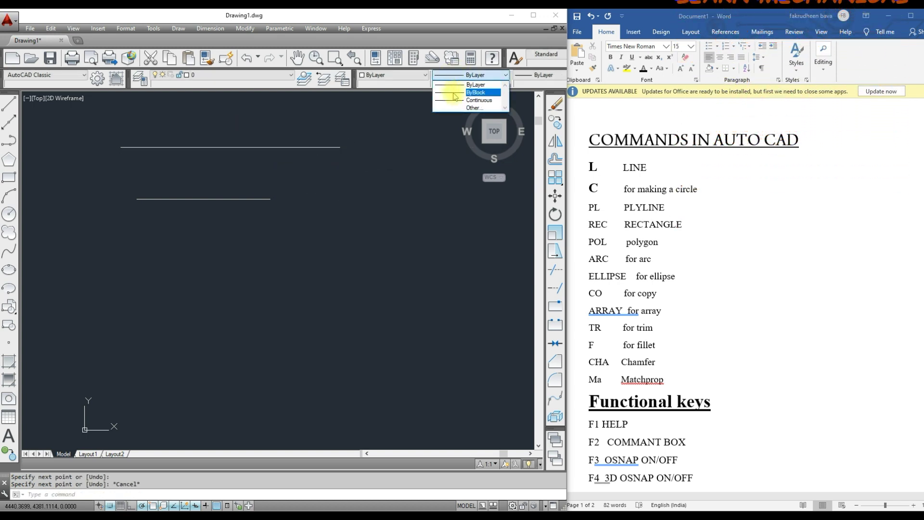
{"action": "left_click", "coordinate": [474, 107]}
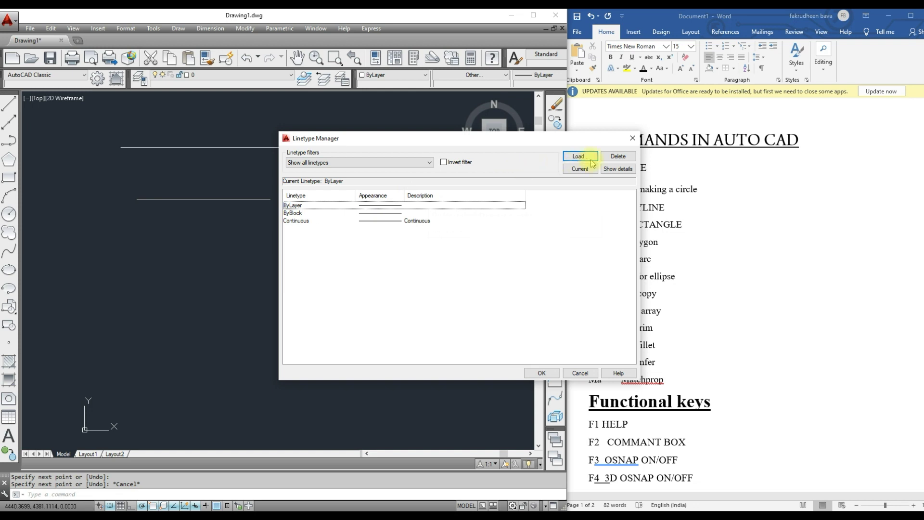
{"action": "left_click", "coordinate": [581, 157]}
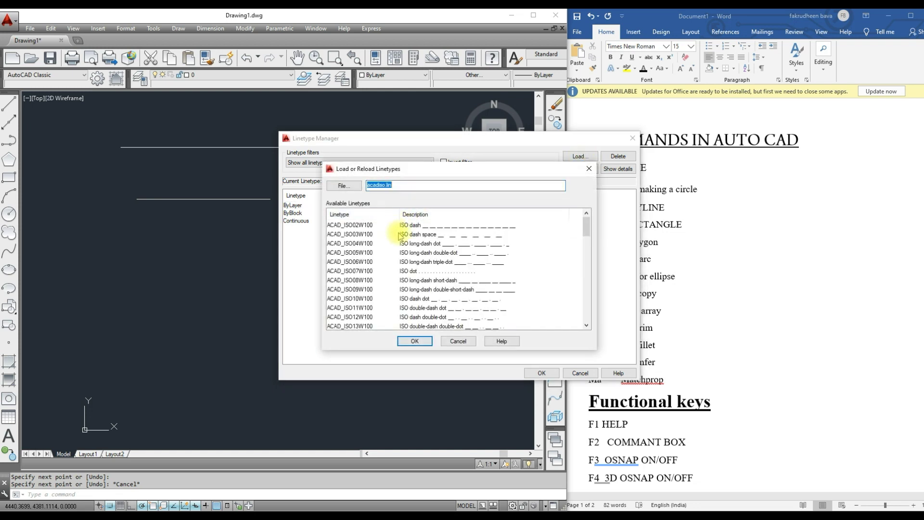
{"action": "left_click", "coordinate": [446, 226]}
{"action": "left_click", "coordinate": [414, 341]}
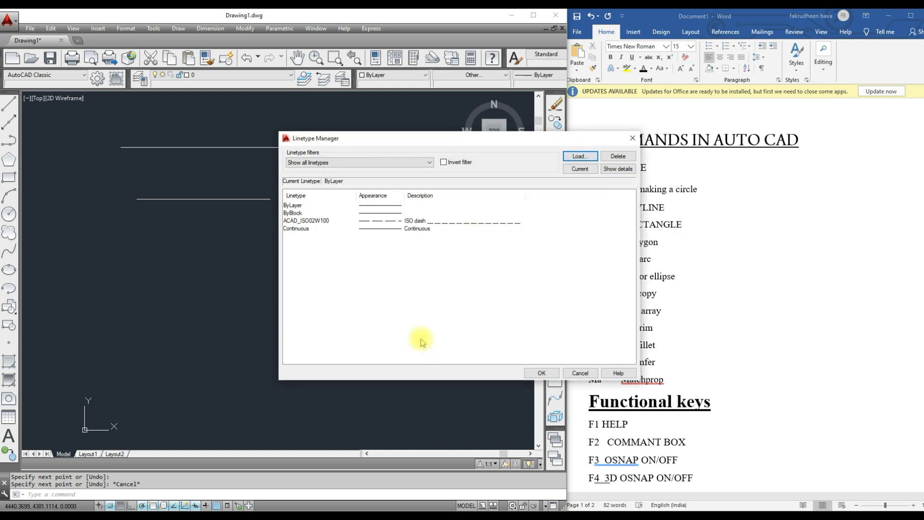
{"action": "left_click", "coordinate": [541, 373]}
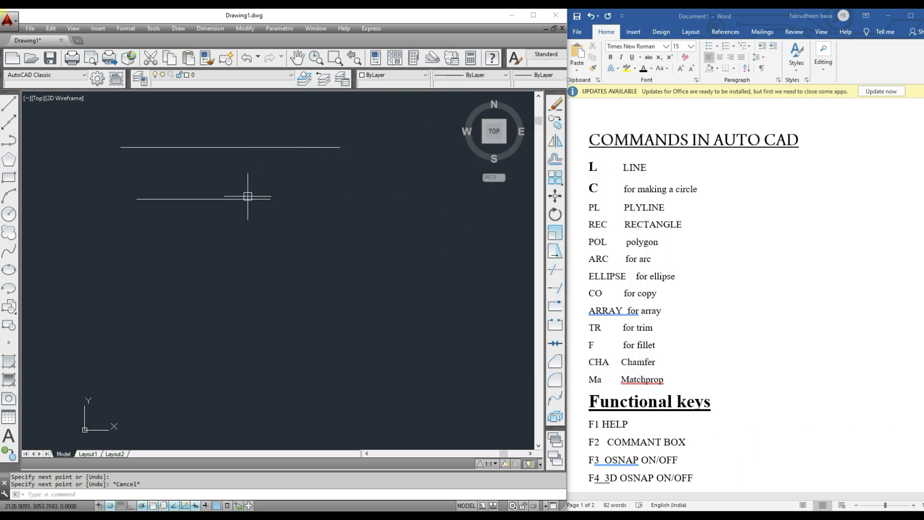
{"action": "left_click", "coordinate": [248, 198]}
Step: Give the lower line the ACAD_ISO02W100 linetype with a linetype scale of 0.2
{"action": "left_click", "coordinate": [468, 76]}
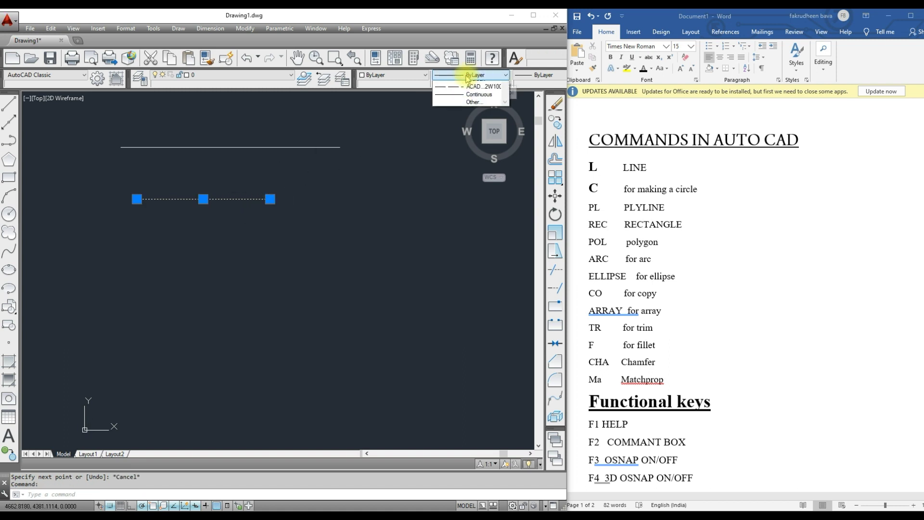
{"action": "left_click", "coordinate": [474, 98]}
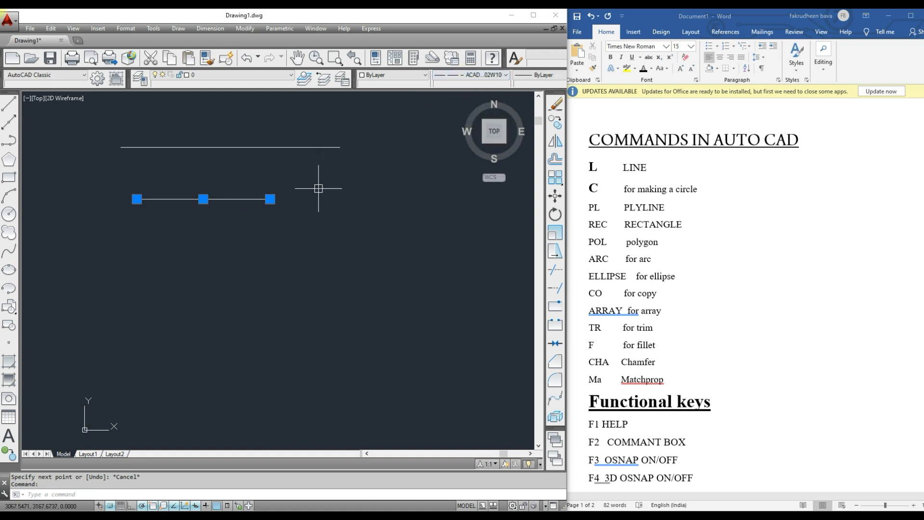
{"action": "key", "text": "Escape"}
{"action": "left_click", "coordinate": [221, 199]}
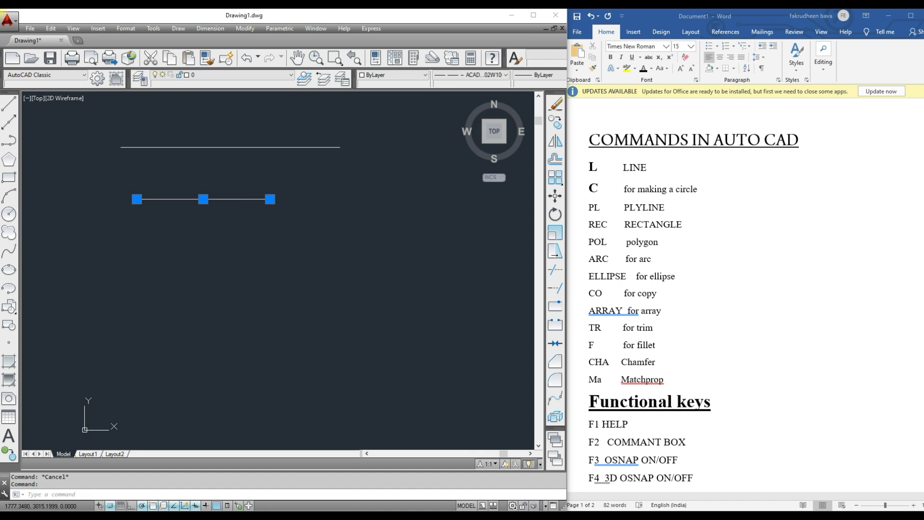
{"action": "double_click", "coordinate": [220, 198]}
{"action": "left_click", "coordinate": [312, 57]}
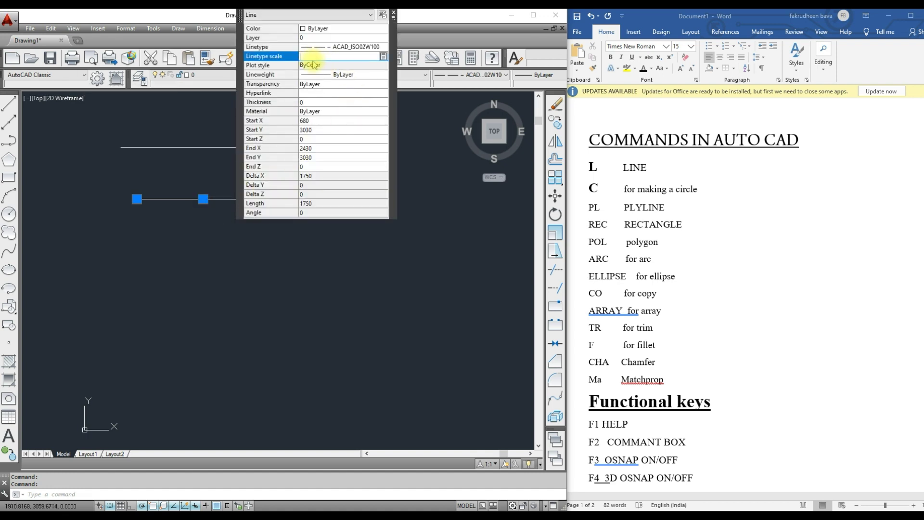
{"action": "type", "text": "0.2"}
{"action": "key", "text": "Return"}
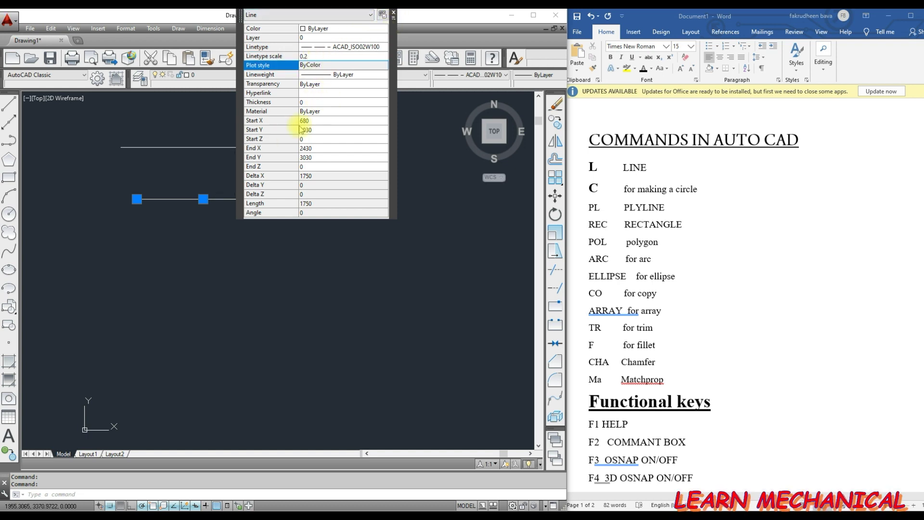
{"action": "left_click", "coordinate": [394, 15]}
Step: Reopen the lower line's properties to check its 0.2 linetype scale
{"action": "left_click", "coordinate": [330, 147]}
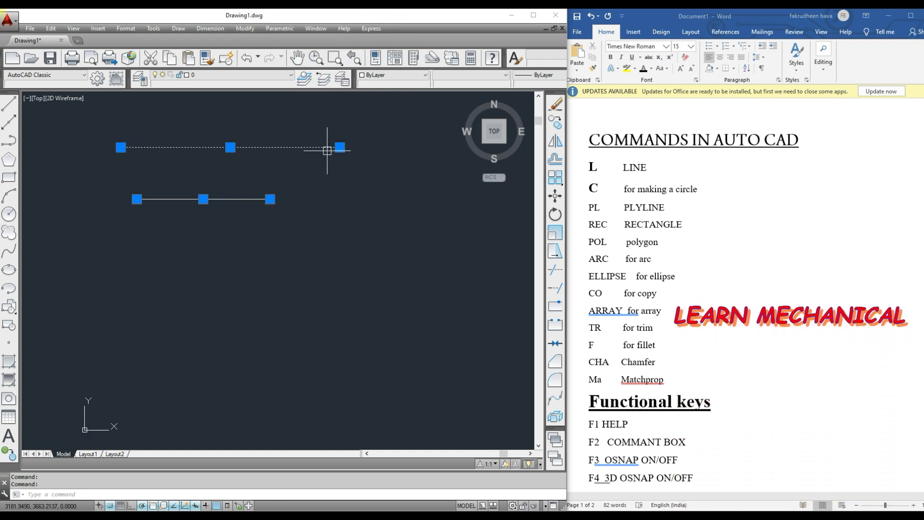
{"action": "left_click", "coordinate": [308, 182]}
{"action": "key", "text": "Escape"}
{"action": "key", "text": "Escape"}
{"action": "double_click", "coordinate": [237, 199]}
{"action": "left_click", "coordinate": [334, 55]}
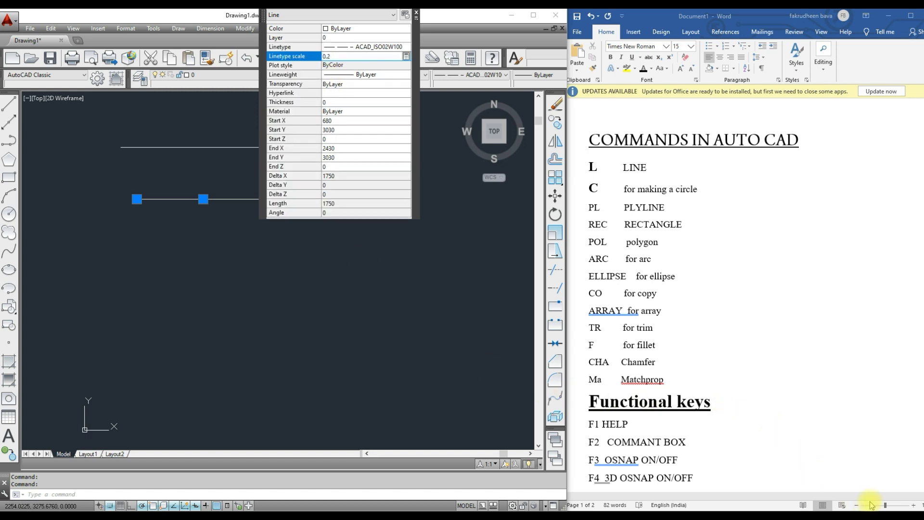
{"action": "key", "text": "Escape"}
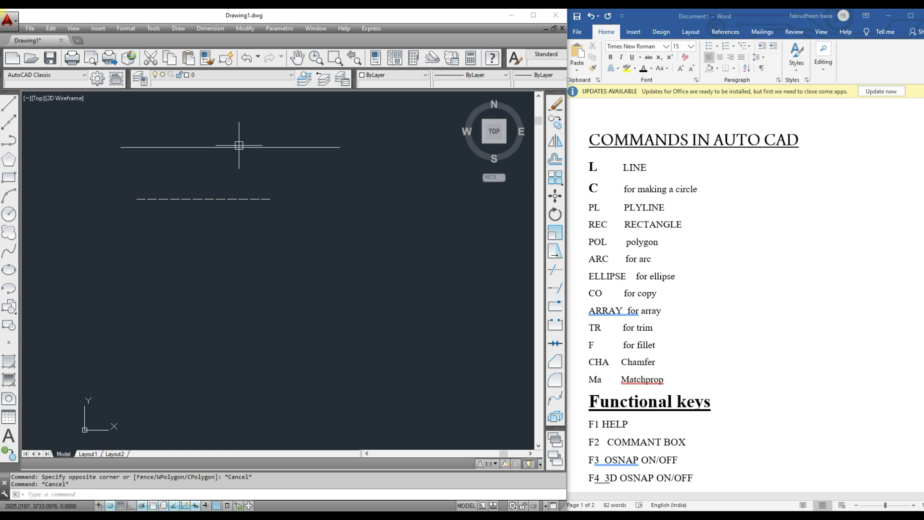
Step: Use MATCHPROP to copy the dashed line's properties onto the solid top line
{"action": "left_click", "coordinate": [246, 230]}
{"action": "type", "text": "M"}
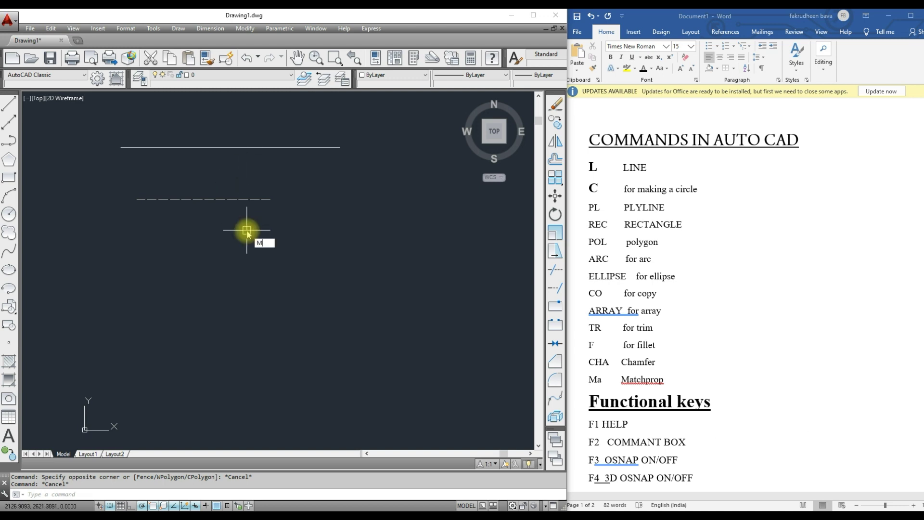
{"action": "type", "text": "A"}
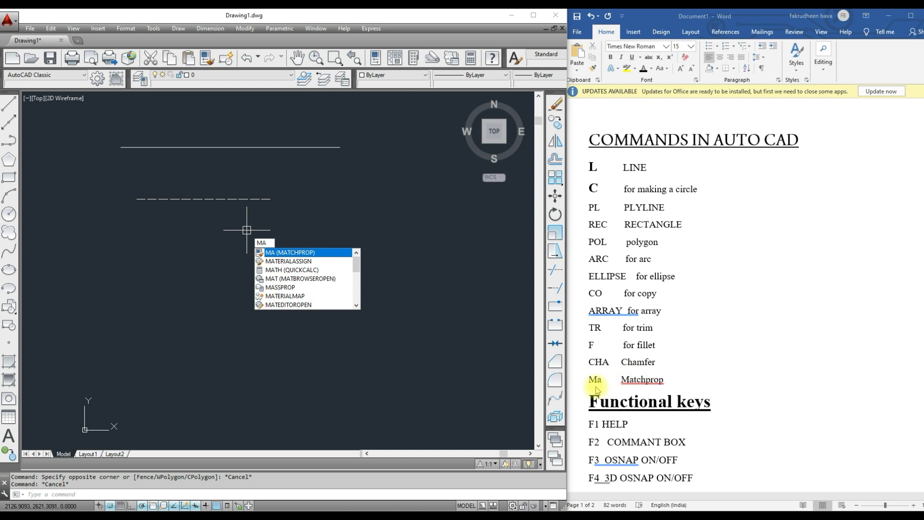
{"action": "left_click", "coordinate": [295, 252]}
{"action": "key", "text": "Return"}
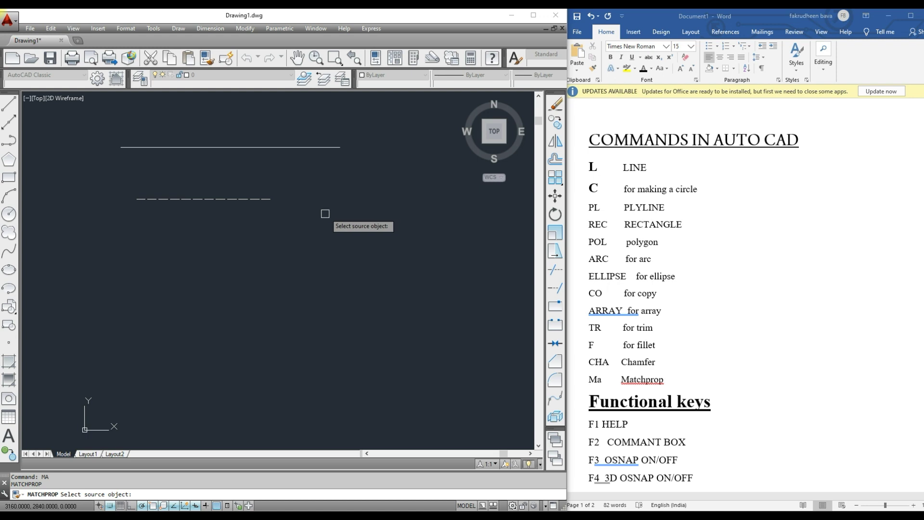
{"action": "left_click", "coordinate": [242, 199]}
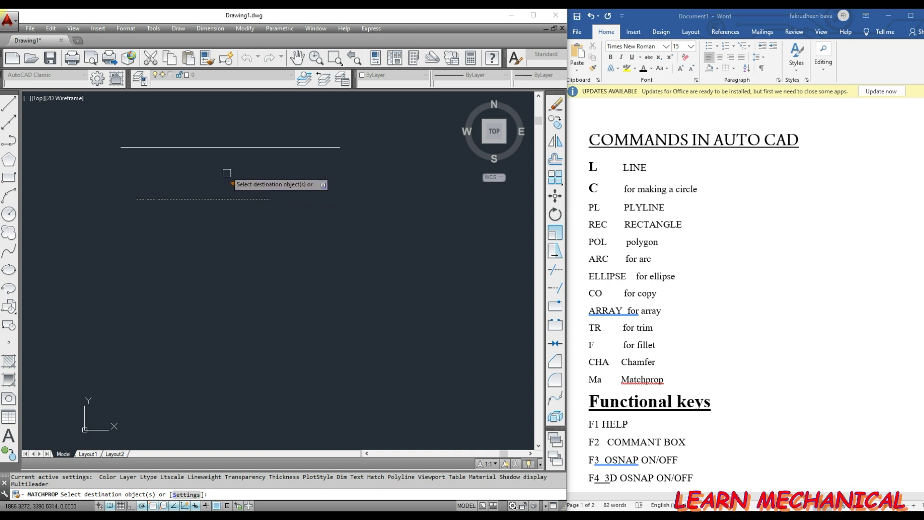
{"action": "left_click", "coordinate": [224, 147]}
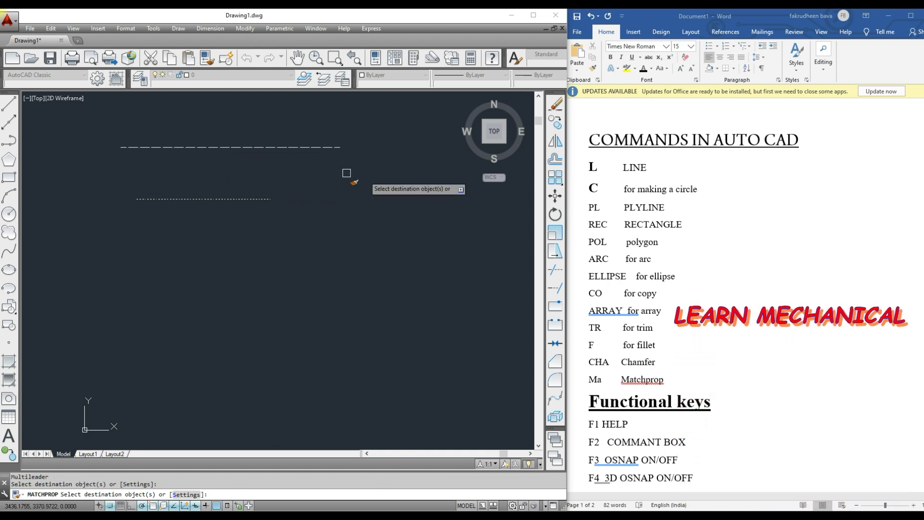
{"action": "key", "text": "Escape"}
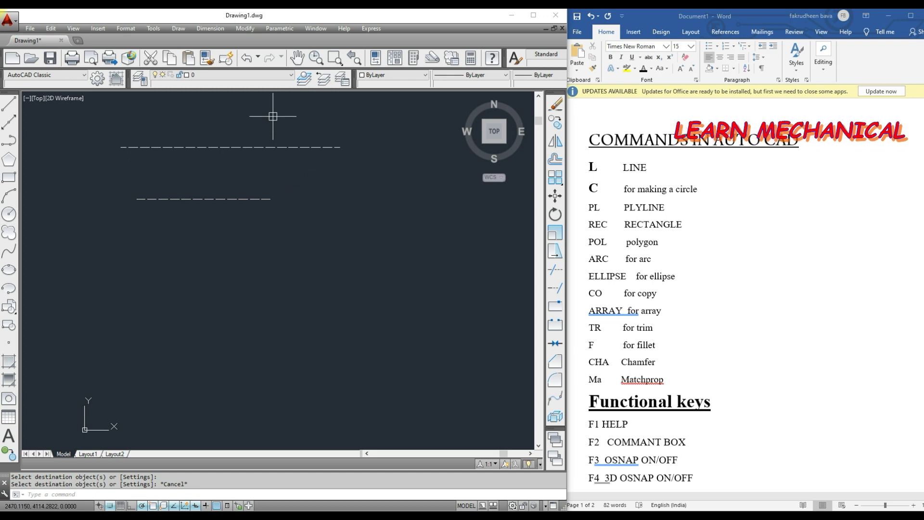
Step: Crossing-select both dashed lines and delete them
{"action": "left_click", "coordinate": [379, 243]}
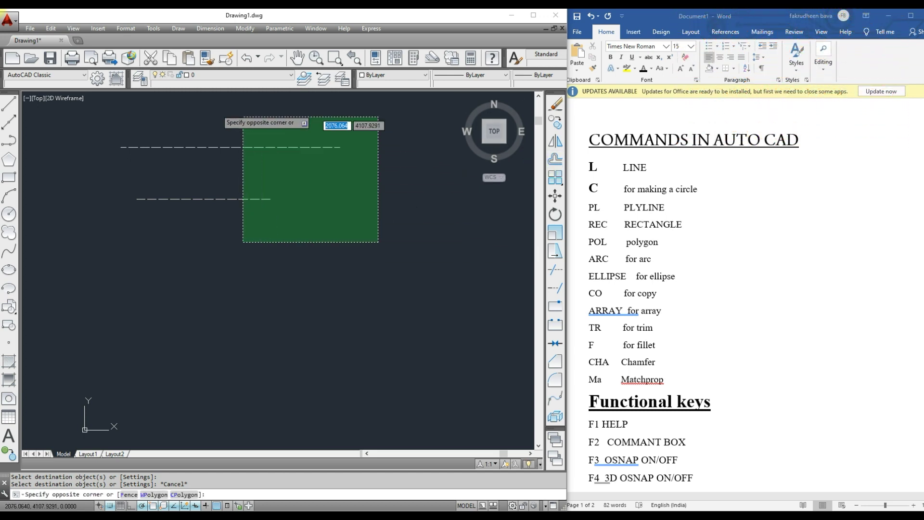
{"action": "left_click", "coordinate": [111, 112]}
{"action": "key", "text": "Delete"}
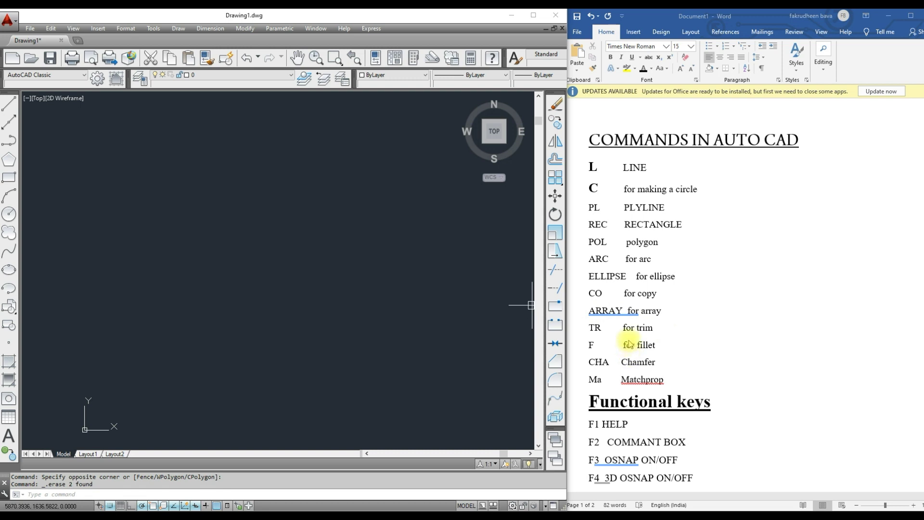
{"action": "scroll", "coordinate": [644, 348], "scroll_direction": "down", "scroll_amount": 1}
Step: Scroll the Word list down to F9, then show AutoCAD's F2 command history window
{"action": "scroll", "coordinate": [645, 347], "scroll_direction": "down", "scroll_amount": 1}
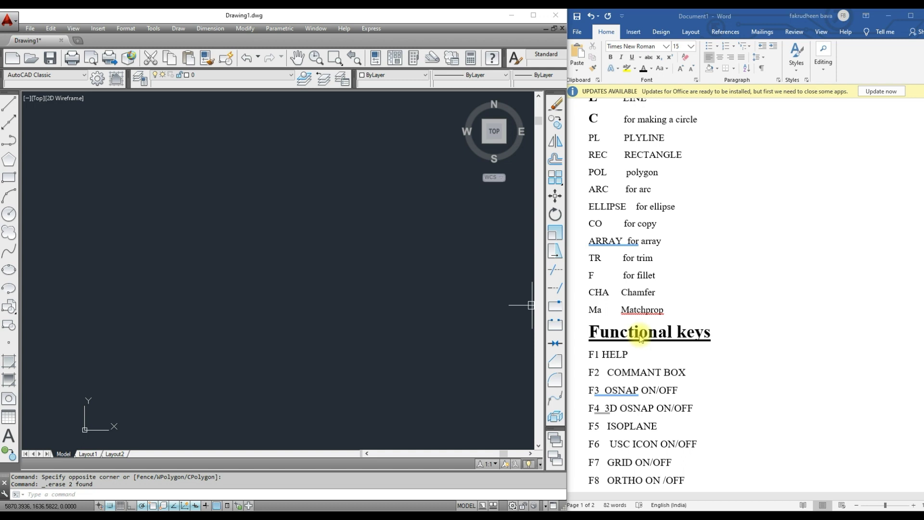
{"action": "scroll", "coordinate": [640, 341], "scroll_direction": "down", "scroll_amount": 1}
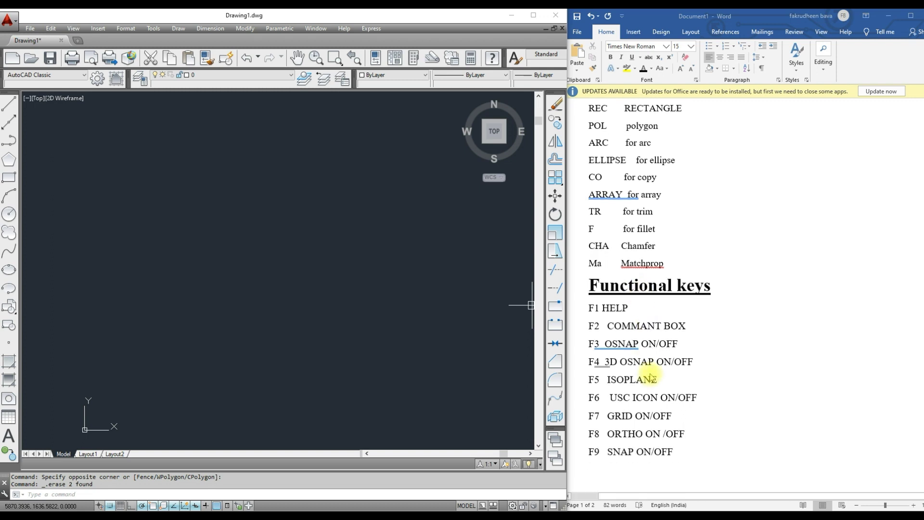
{"action": "scroll", "coordinate": [605, 350], "scroll_direction": "down", "scroll_amount": 2}
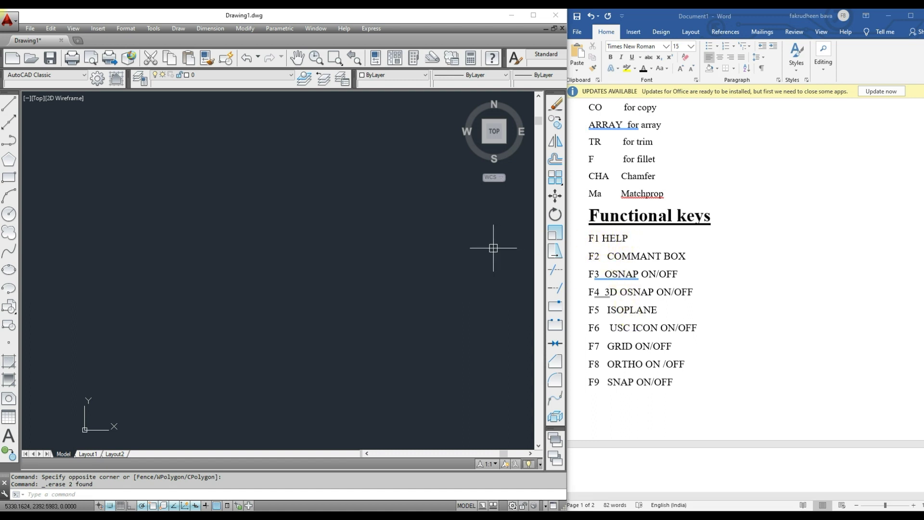
{"action": "left_click", "coordinate": [330, 231]}
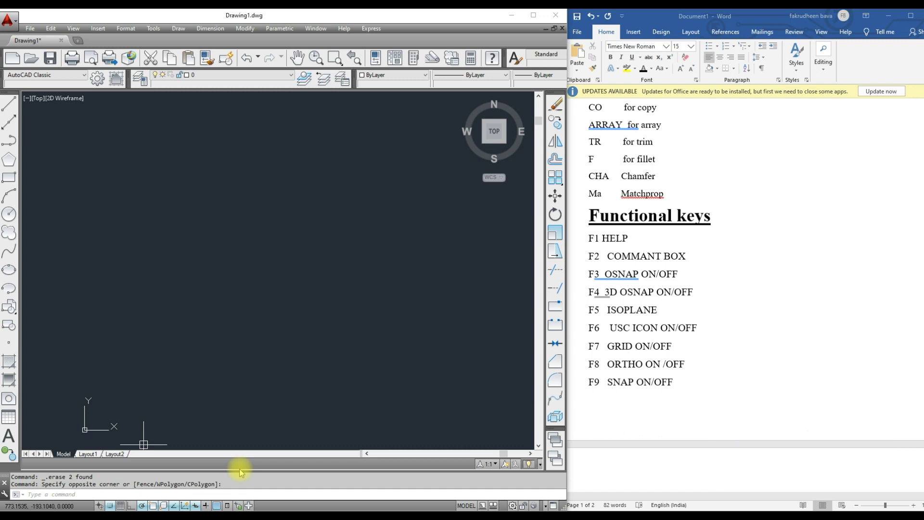
{"action": "key", "text": "F2"}
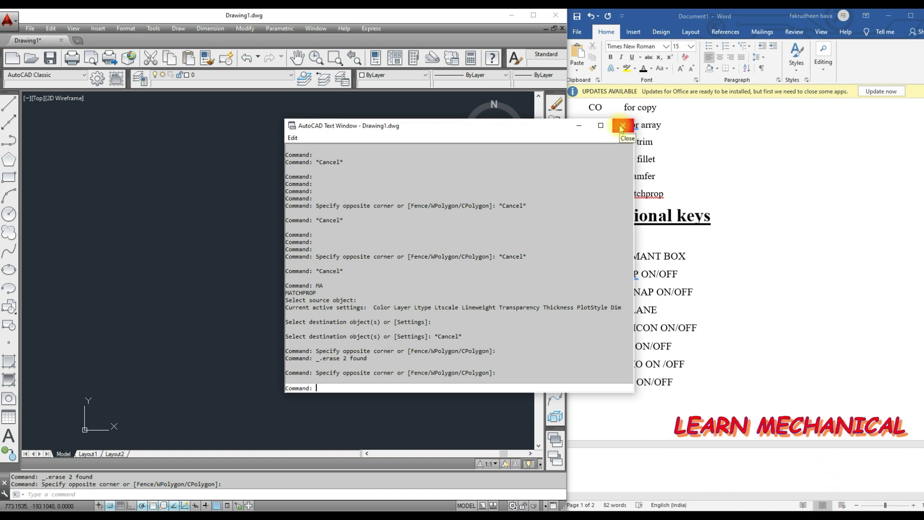
Step: Close the AutoCAD Text Window
{"action": "left_click", "coordinate": [622, 126]}
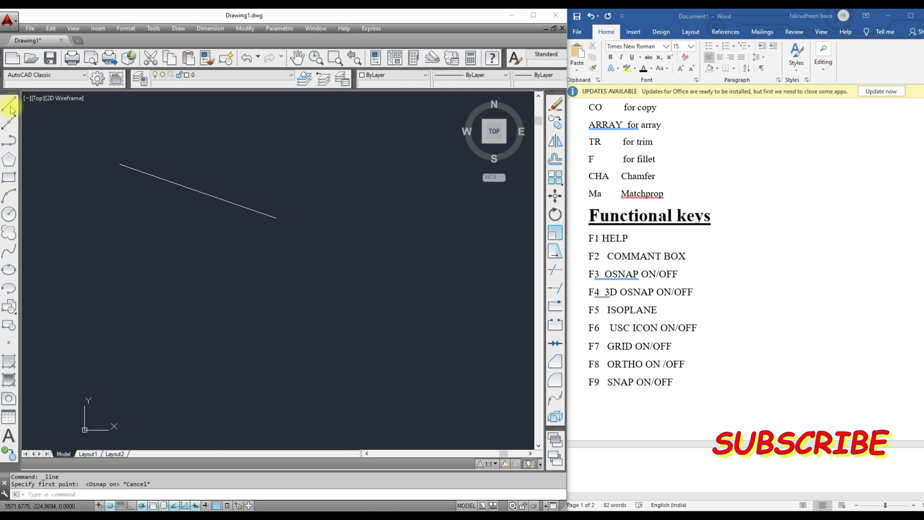
Step: Cancel a started line, toggle object snap off and on with F3, then begin another line
{"action": "left_click", "coordinate": [39, 113]}
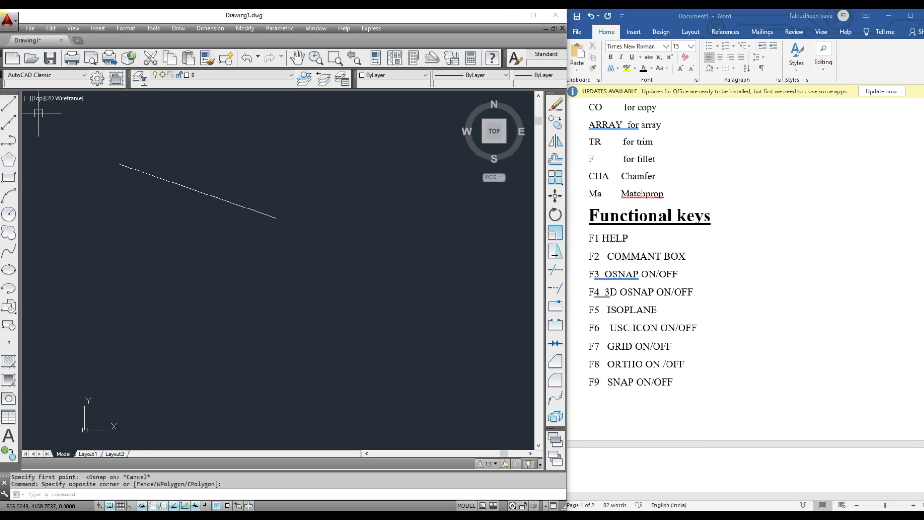
{"action": "key", "text": "Escape"}
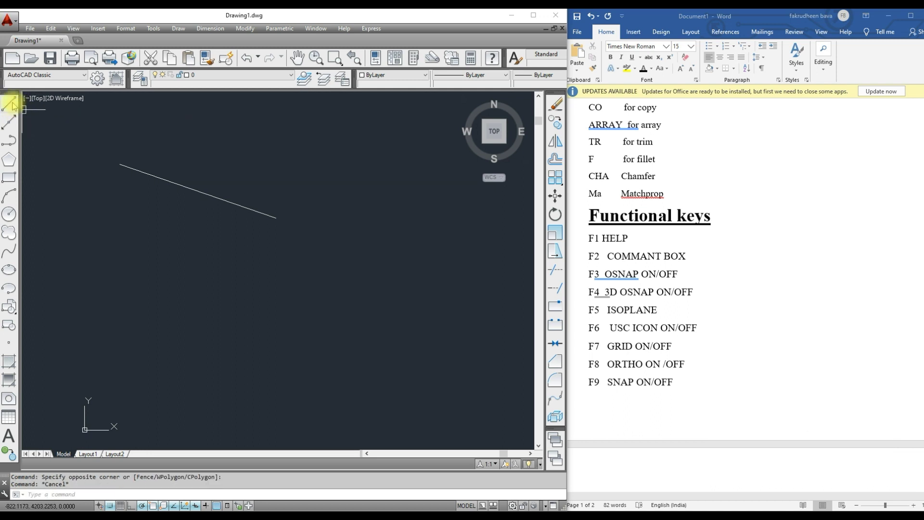
{"action": "left_click", "coordinate": [9, 103]}
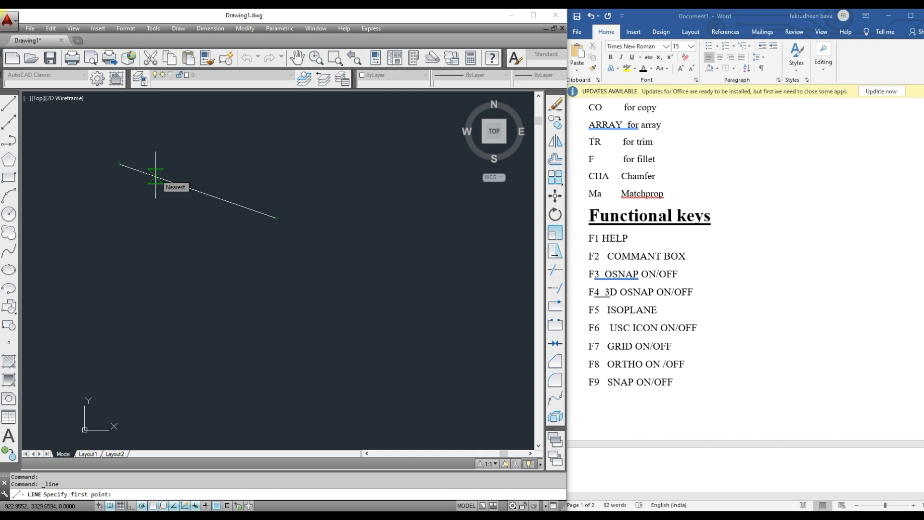
{"action": "key", "text": "Escape"}
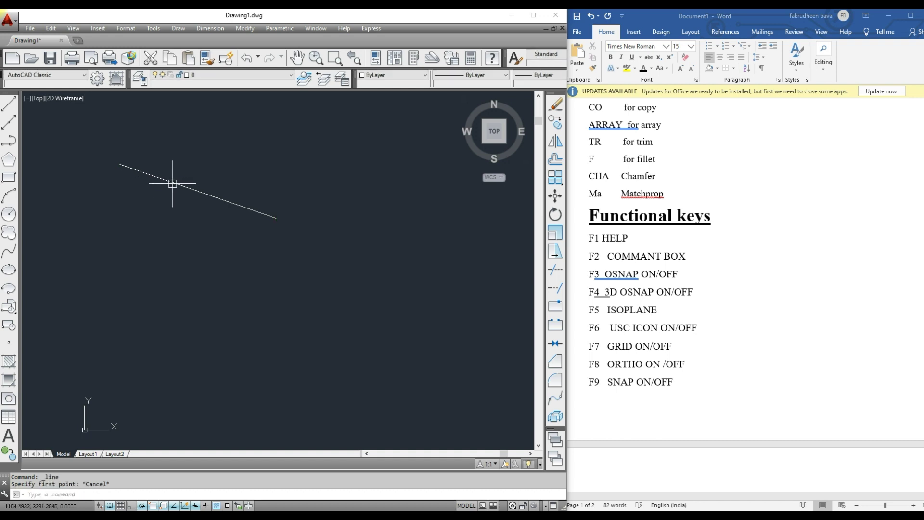
{"action": "key", "text": "F3"}
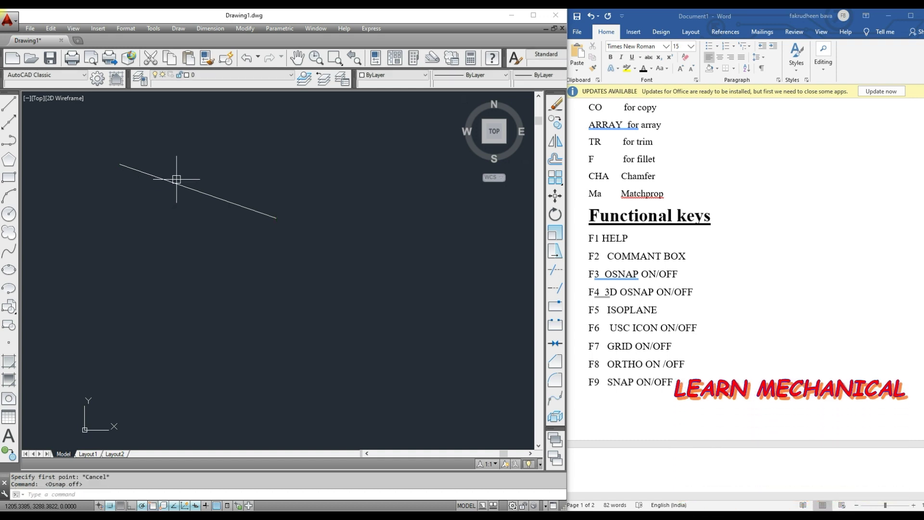
{"action": "key", "text": "F3"}
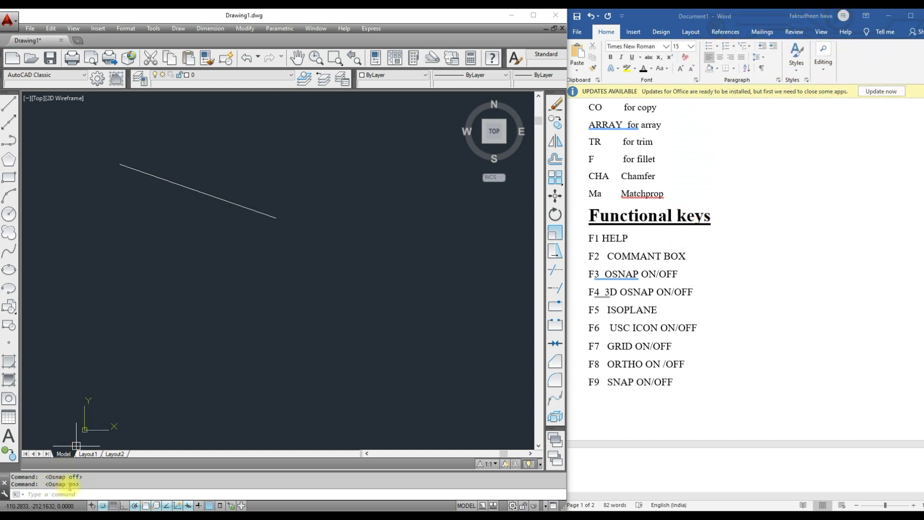
{"action": "left_click", "coordinate": [8, 103]}
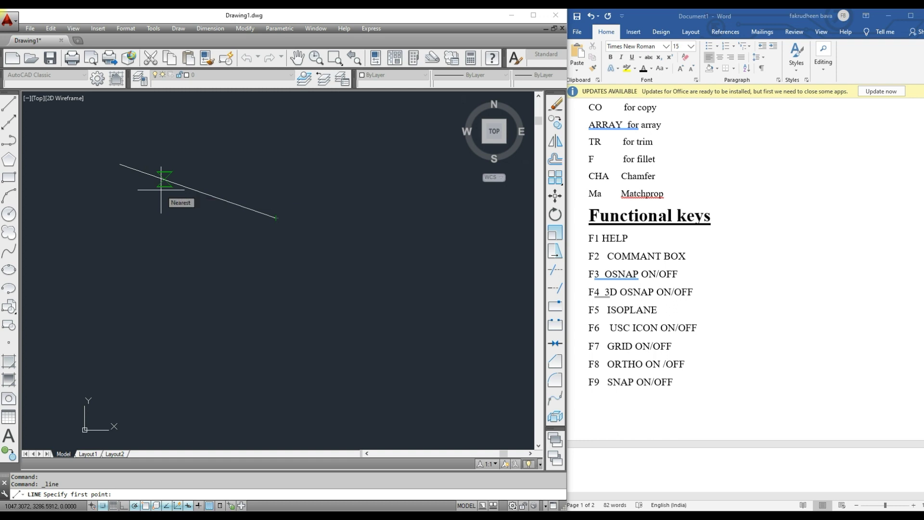
Step: Turn object snap off with F3, cancel the line, and toggle the grid with F7
{"action": "key", "text": "F3"}
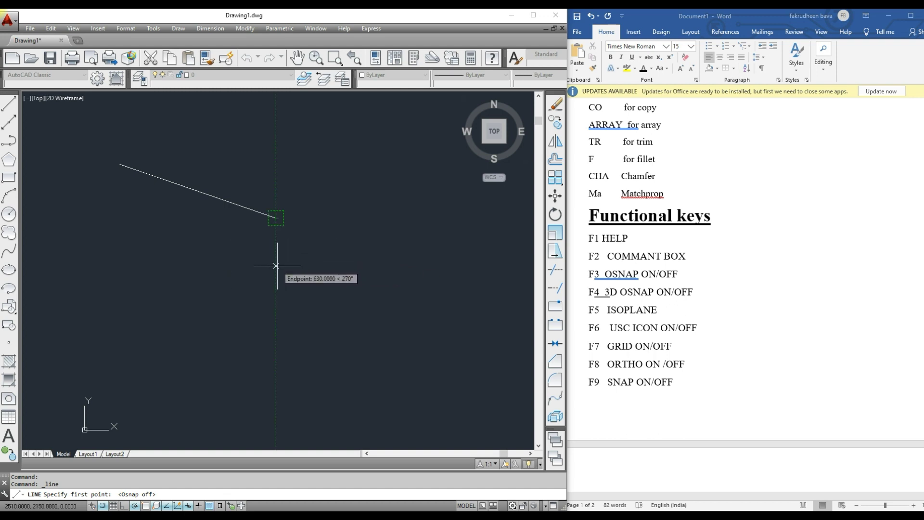
{"action": "key", "text": "Escape"}
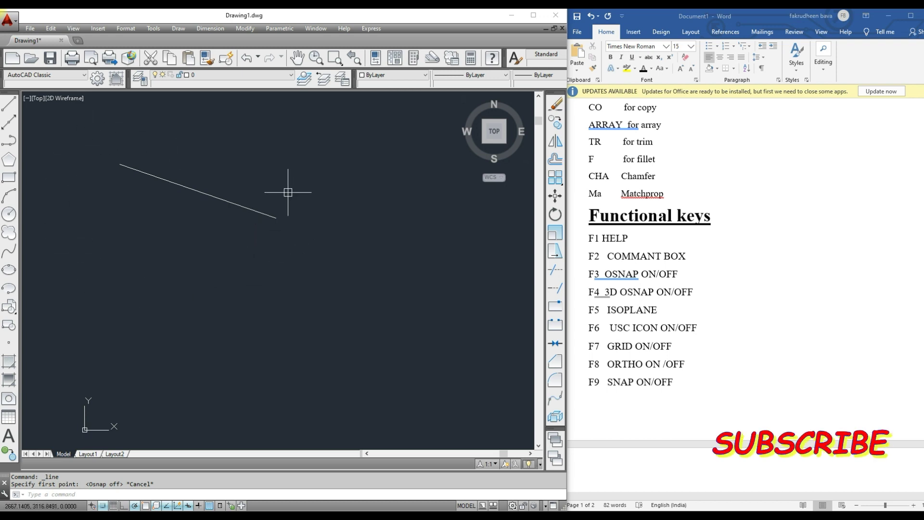
{"action": "key", "text": "F7"}
{"action": "key", "text": "F7"}
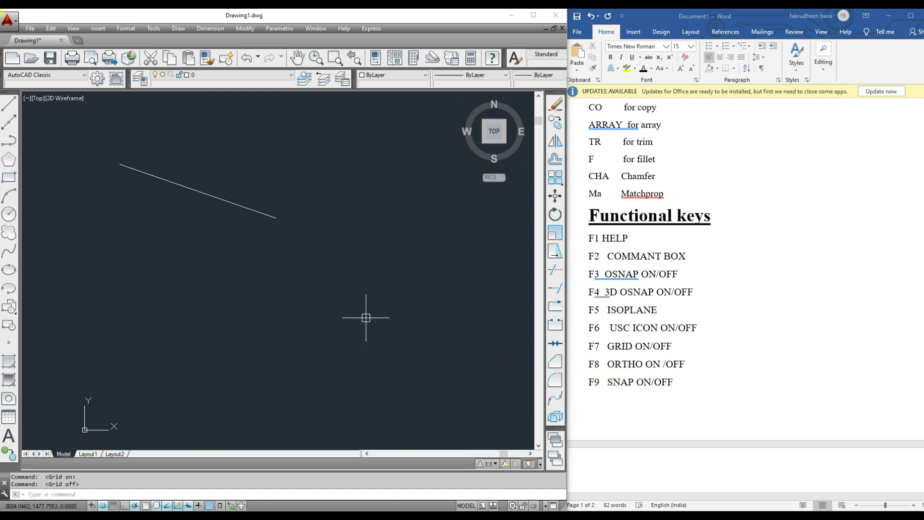
Step: Place a line's first point, cancel it, and turn Ortho mode on
{"action": "left_click", "coordinate": [11, 105]}
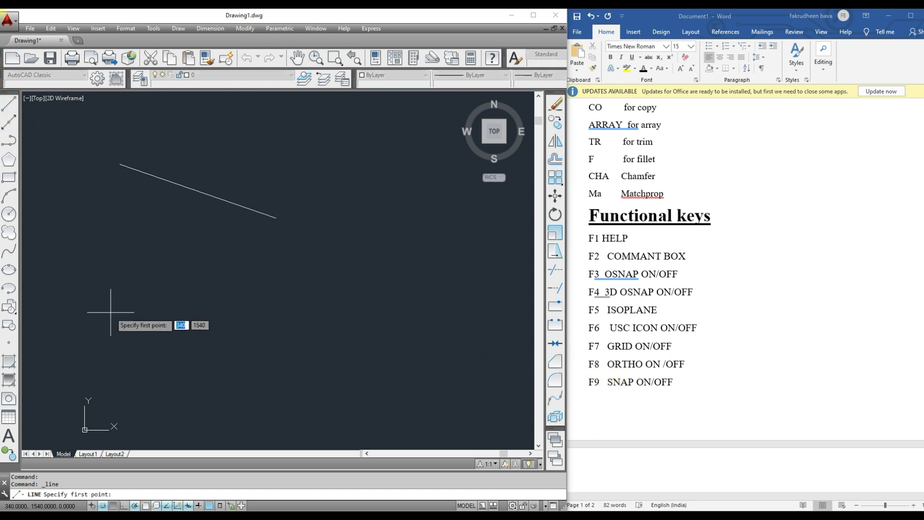
{"action": "left_click", "coordinate": [131, 273]}
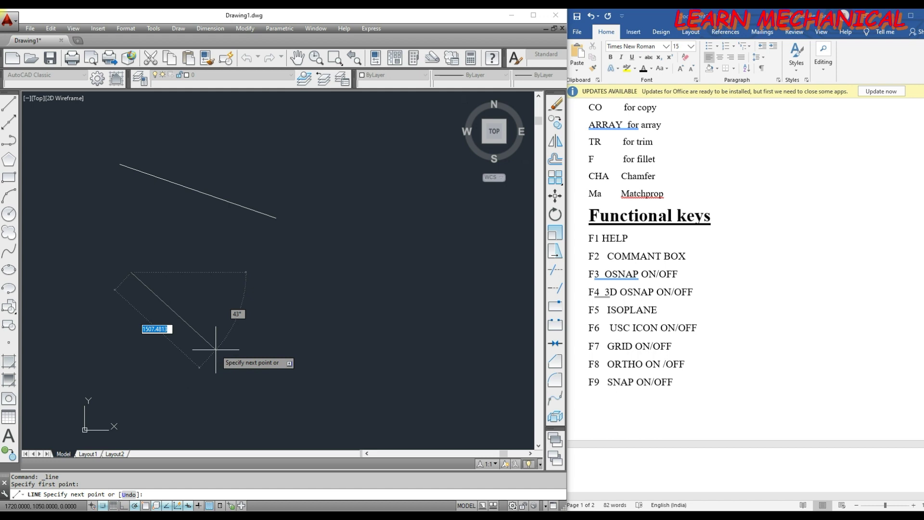
{"action": "key", "text": "Escape"}
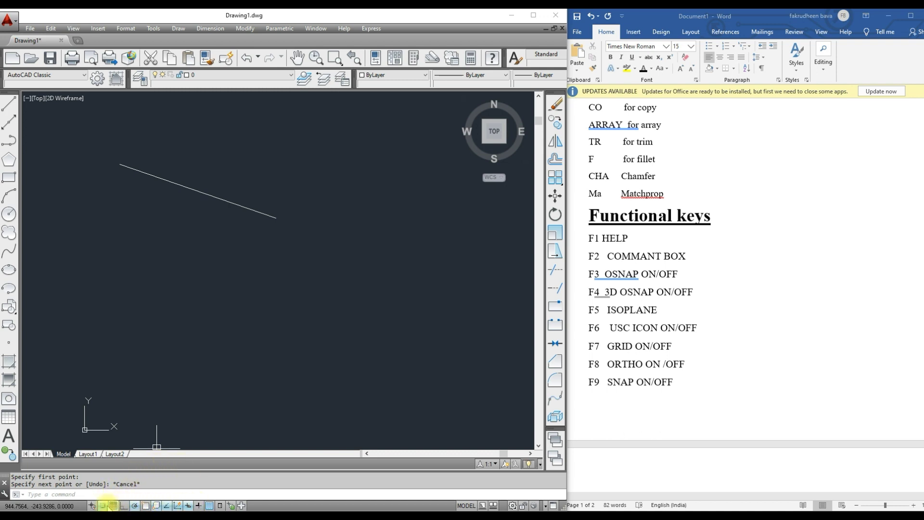
{"action": "left_click", "coordinate": [123, 506]}
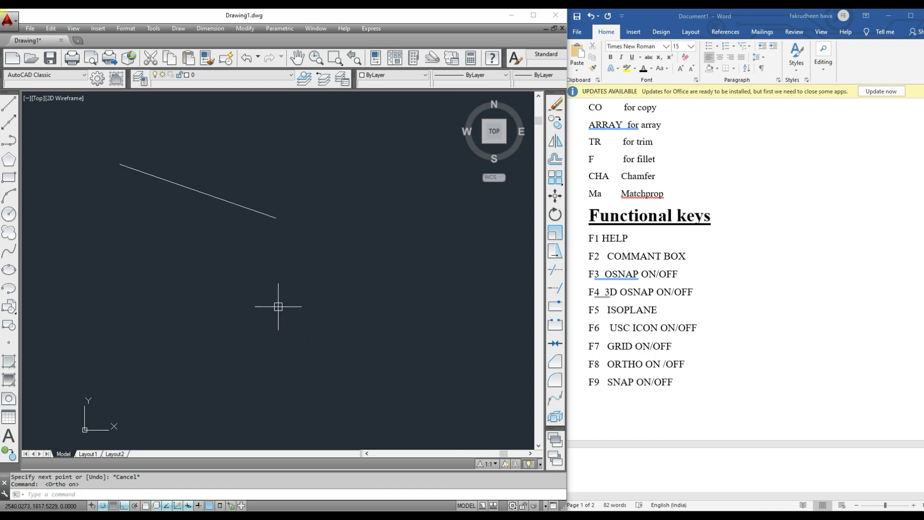
Step: Zoom out on the drawing and scroll the Word list to the F10–F12 entries
{"action": "scroll", "coordinate": [254, 238], "scroll_direction": "down", "scroll_amount": 2}
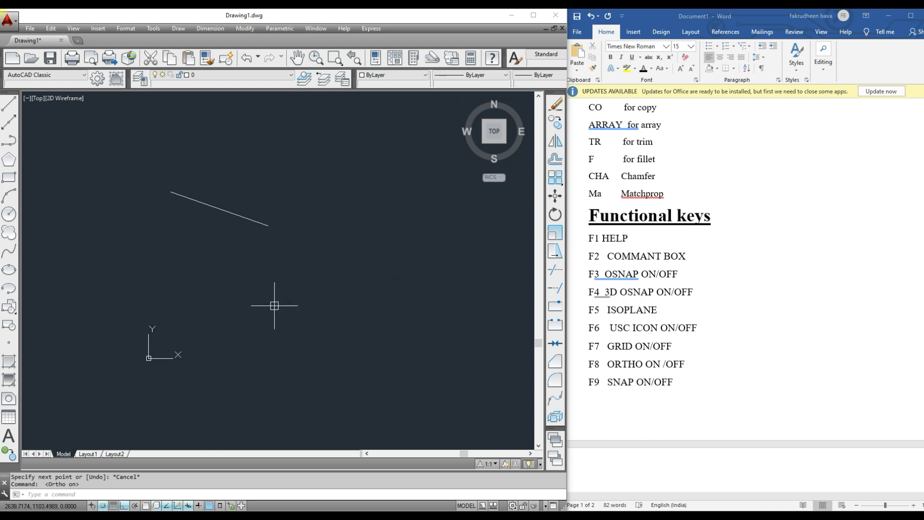
{"action": "scroll", "coordinate": [355, 318], "scroll_direction": "down", "scroll_amount": 2}
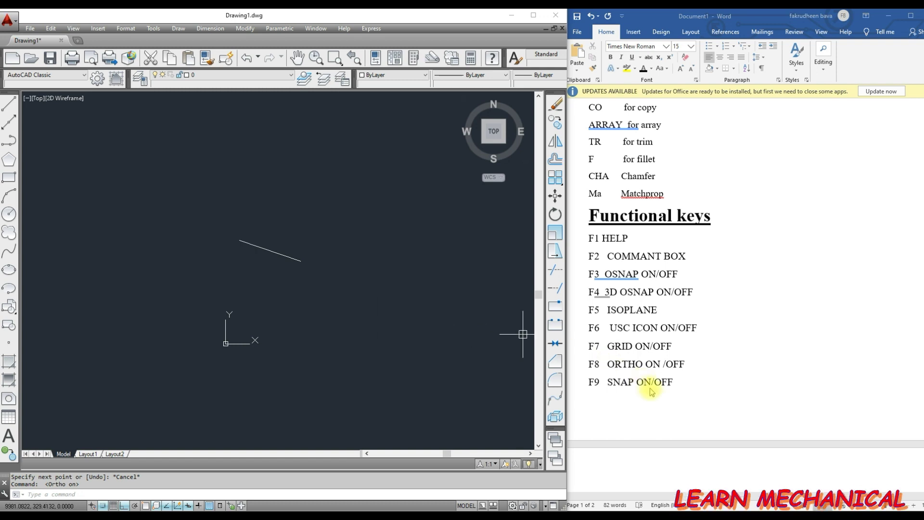
{"action": "scroll", "coordinate": [651, 391], "scroll_direction": "down", "scroll_amount": 1}
{"action": "scroll", "coordinate": [652, 389], "scroll_direction": "down", "scroll_amount": 1}
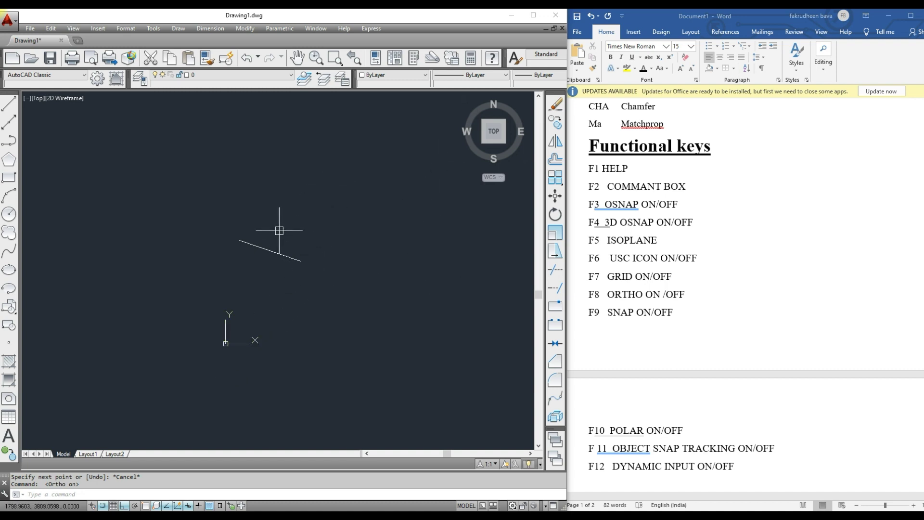
{"action": "scroll", "coordinate": [298, 263], "scroll_direction": "up", "scroll_amount": 7}
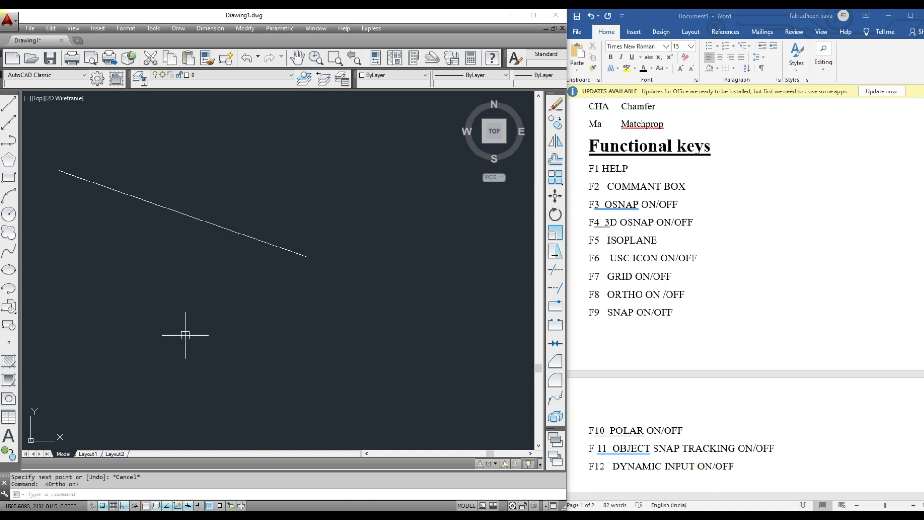
Step: Erase the stray letter D and turn off Dynamic Input (F12)
{"action": "type", "text": "D"}
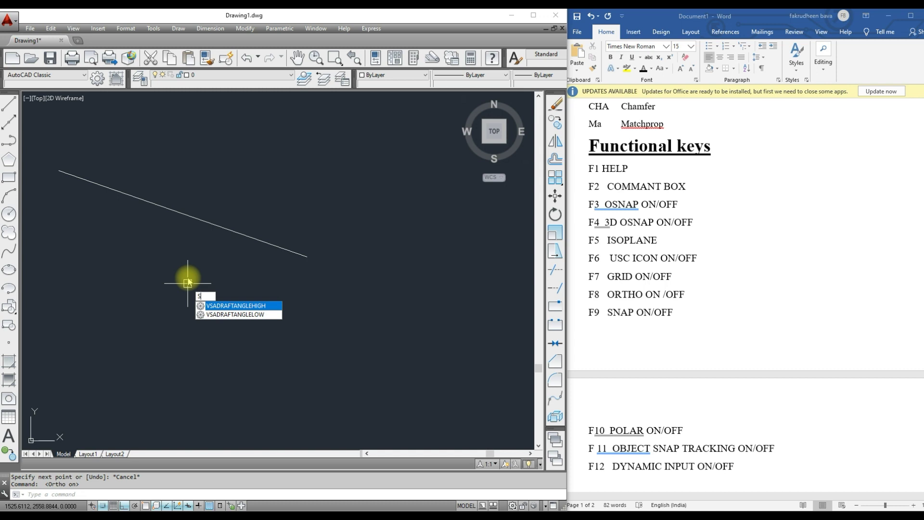
{"action": "key", "text": "BackSpace"}
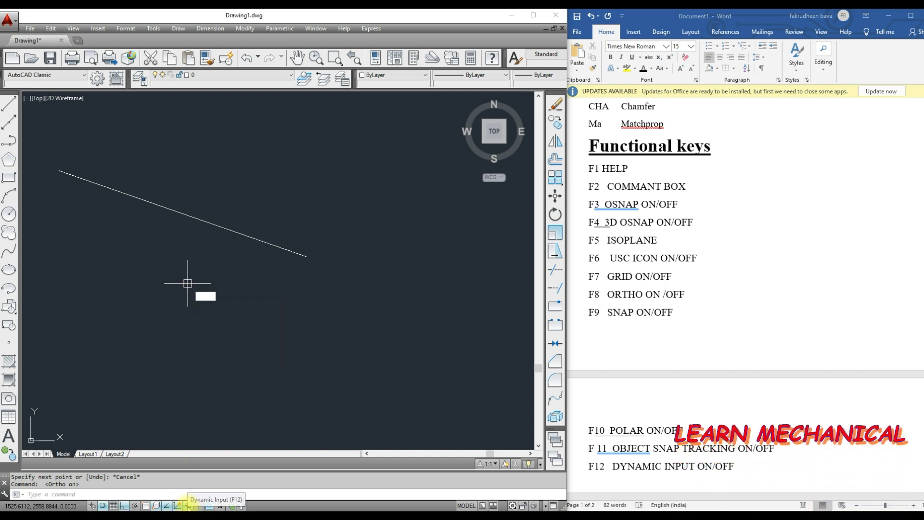
{"action": "left_click", "coordinate": [178, 505]}
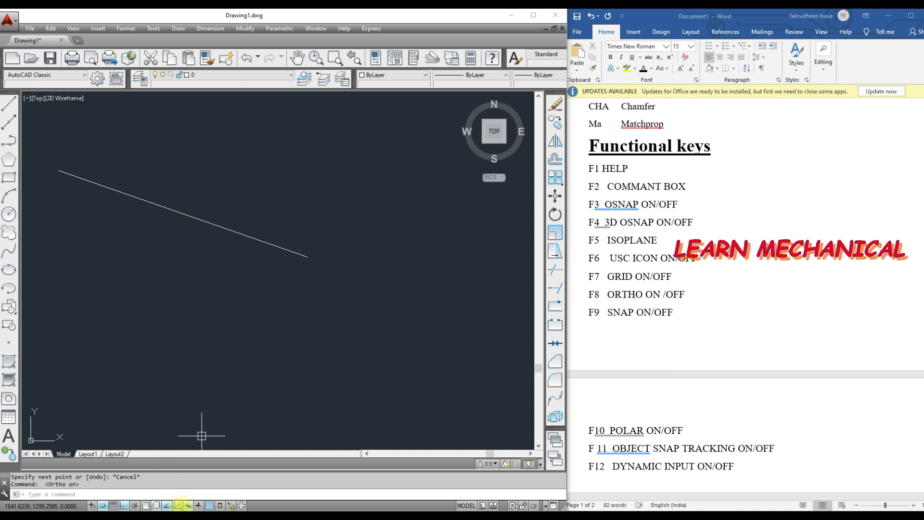
Step: Clear the stray letters GJGH, then open and close the recent-commands list
{"action": "type", "text": "GJGH"}
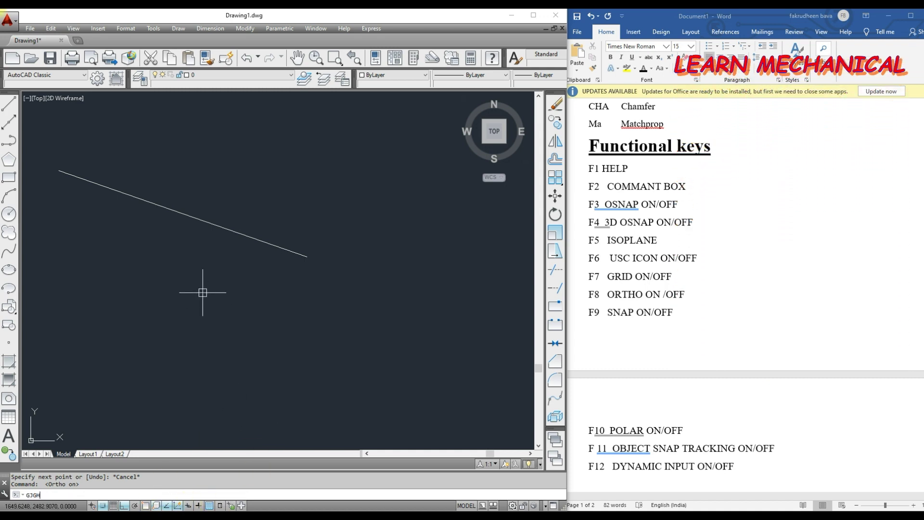
{"action": "left_click", "coordinate": [202, 293]}
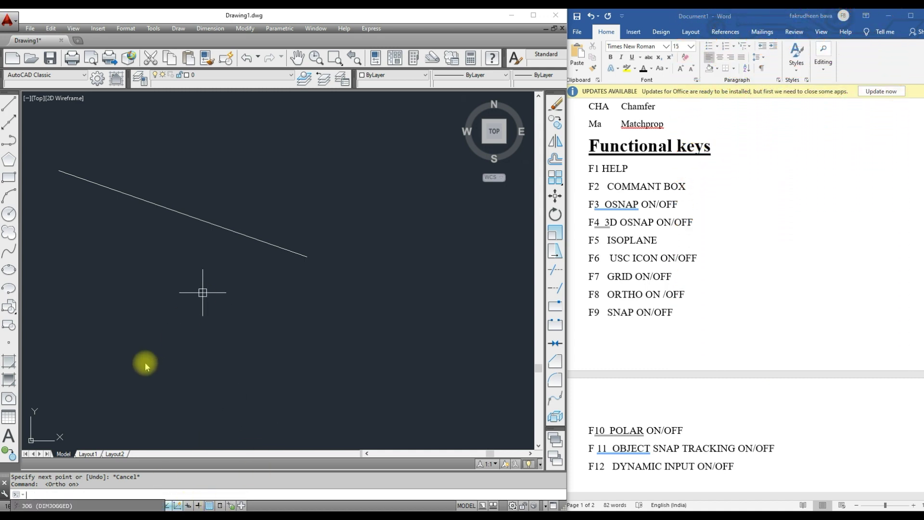
{"action": "key", "text": "Escape"}
{"action": "left_click", "coordinate": [19, 496]}
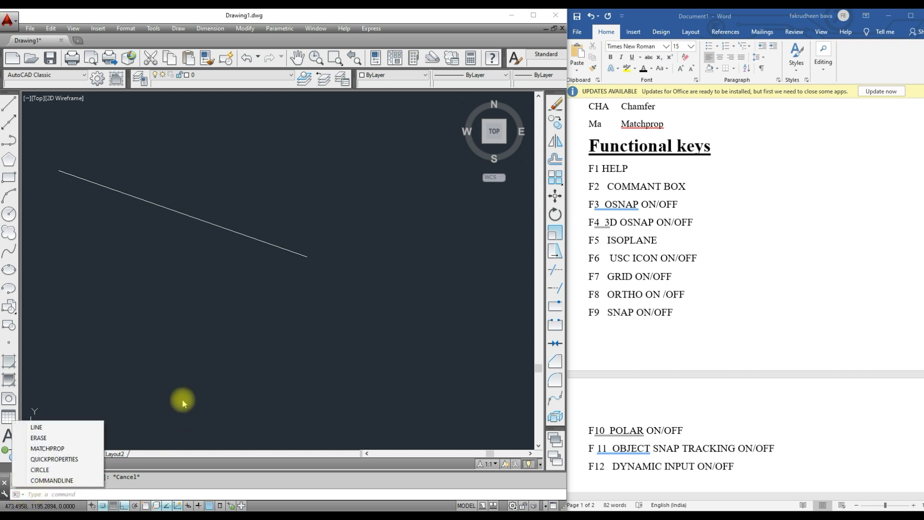
{"action": "key", "text": "F8"}
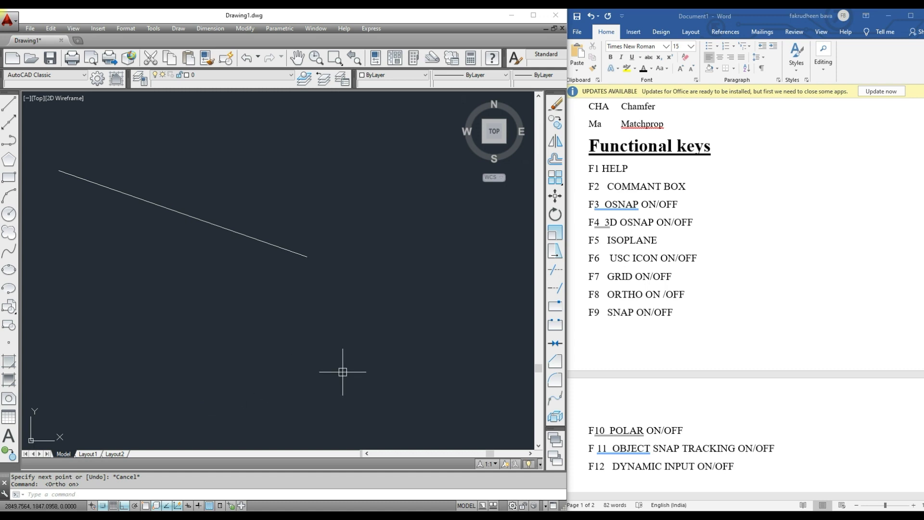
{"action": "scroll", "coordinate": [770, 424], "scroll_direction": "down", "scroll_amount": 1}
{"action": "scroll", "coordinate": [687, 382], "scroll_direction": "up", "scroll_amount": 1}
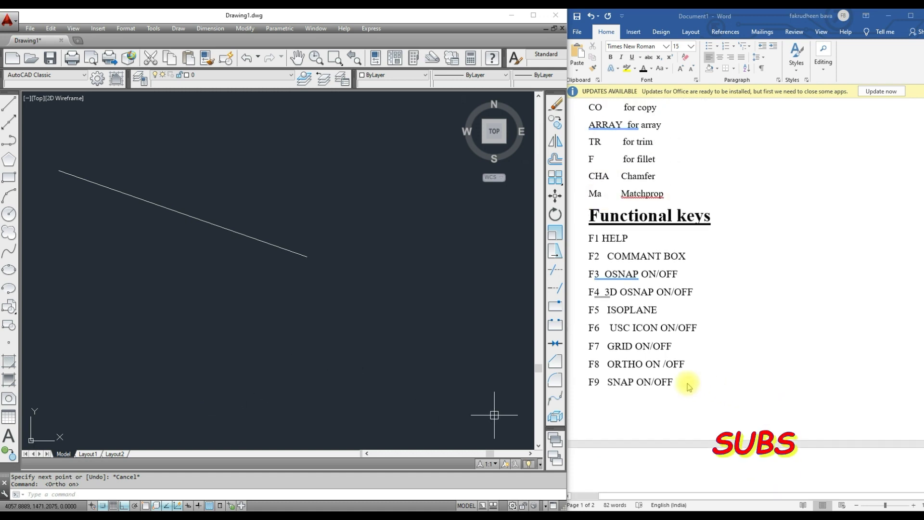
Step: Delete the remaining slanted line, leaving the canvas empty
{"action": "scroll", "coordinate": [691, 378], "scroll_direction": "up", "scroll_amount": 5}
{"action": "scroll", "coordinate": [687, 383], "scroll_direction": "up", "scroll_amount": 4}
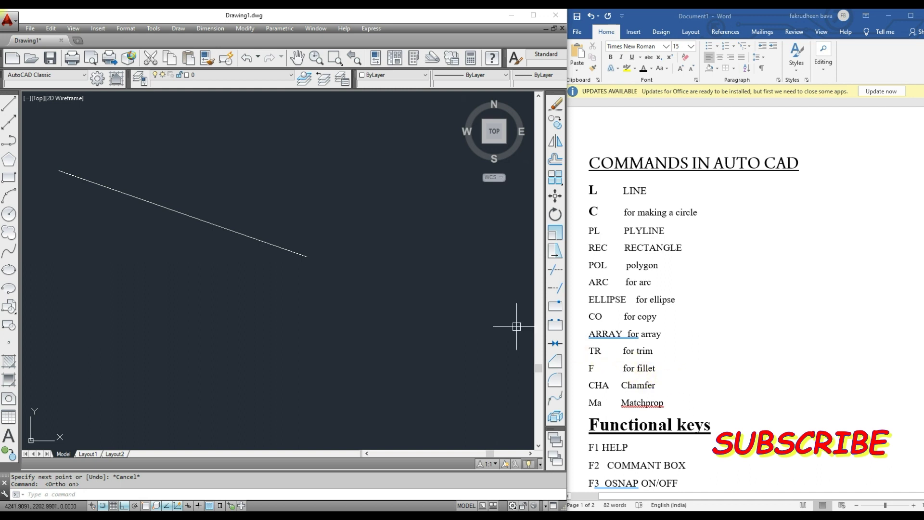
{"action": "left_click", "coordinate": [297, 257]}
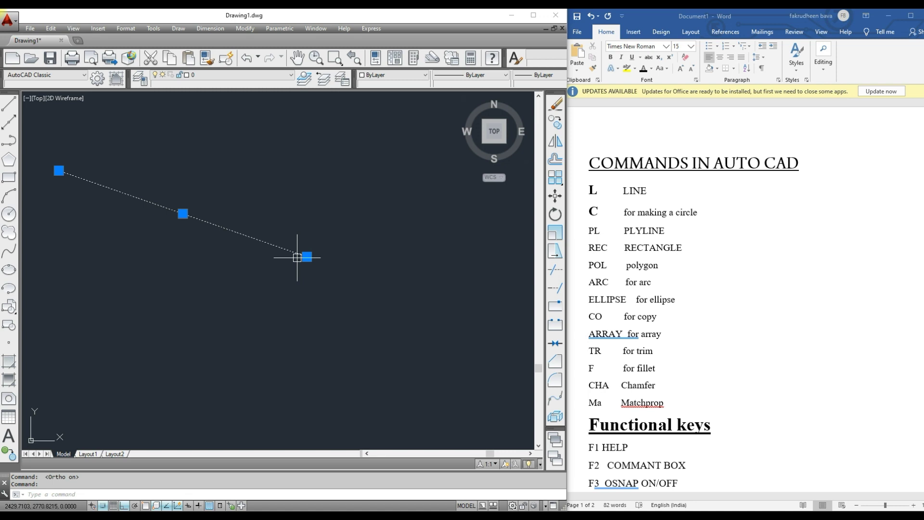
{"action": "key", "text": "Delete"}
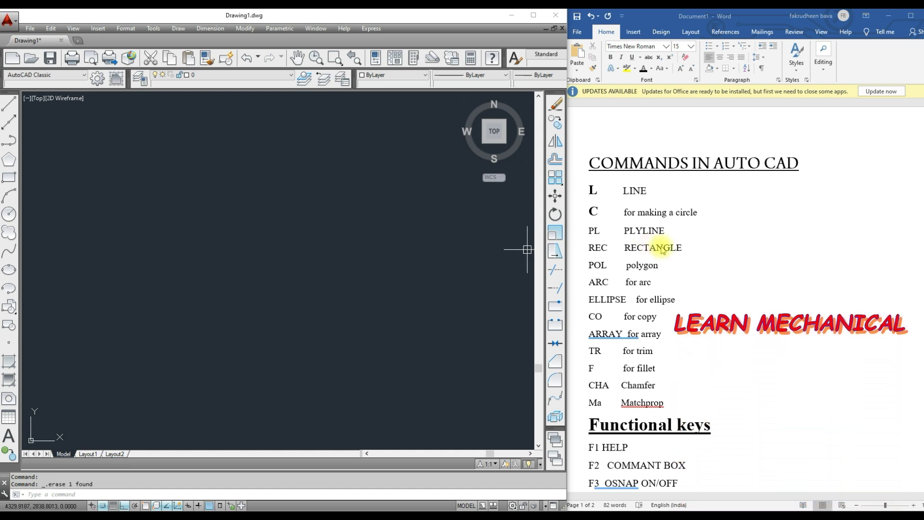
{"action": "scroll", "coordinate": [661, 248], "scroll_direction": "down", "scroll_amount": 2}
{"action": "scroll", "coordinate": [663, 250], "scroll_direction": "down", "scroll_amount": 3}
{"action": "scroll", "coordinate": [663, 249], "scroll_direction": "down", "scroll_amount": 1}
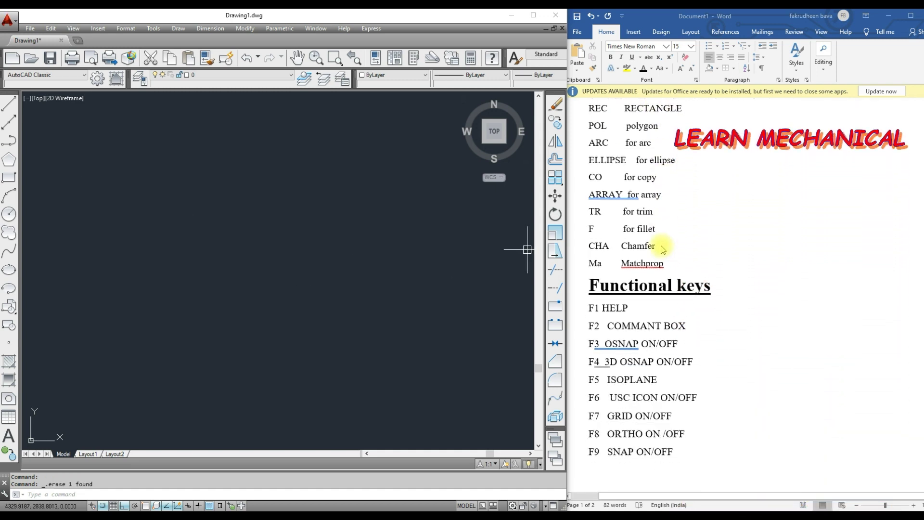
{"action": "scroll", "coordinate": [663, 255], "scroll_direction": "down", "scroll_amount": 2}
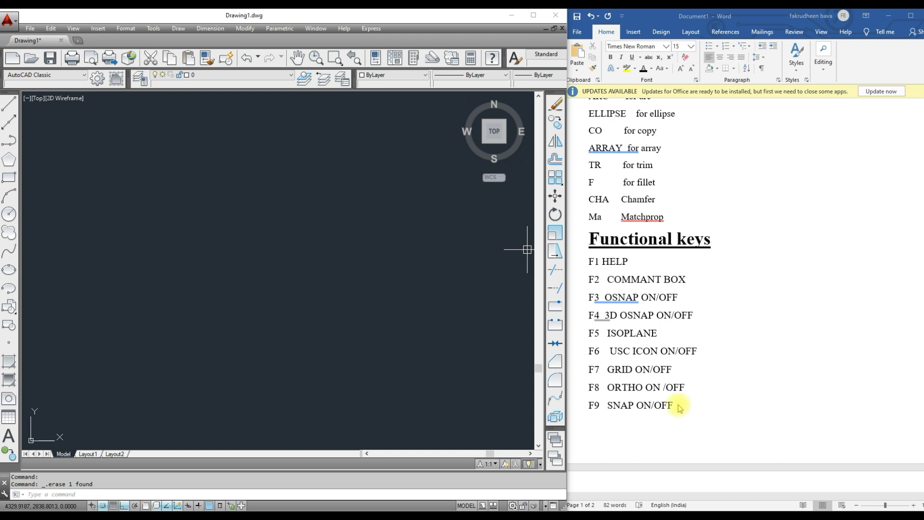
{"action": "scroll", "coordinate": [657, 327], "scroll_direction": "up", "scroll_amount": 2}
{"action": "scroll", "coordinate": [660, 347], "scroll_direction": "up", "scroll_amount": 2}
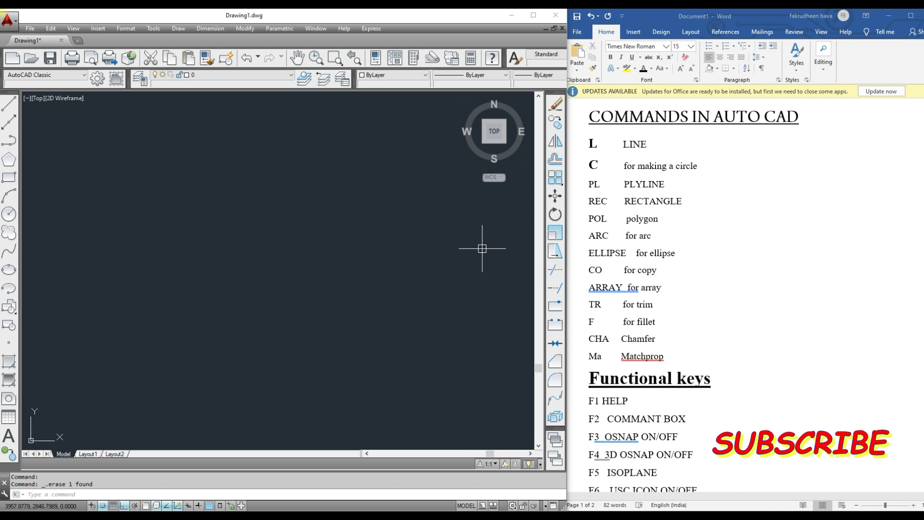
{"action": "scroll", "coordinate": [398, 220], "scroll_direction": "down", "scroll_amount": 3}
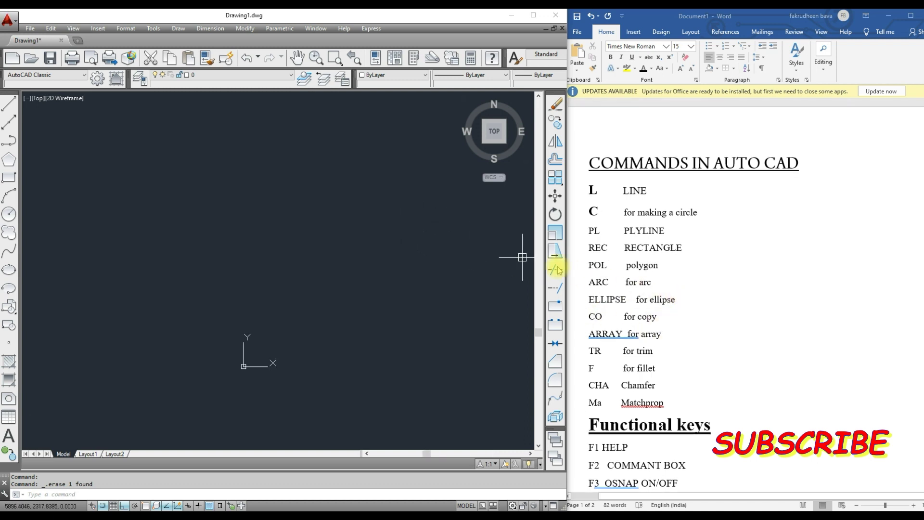